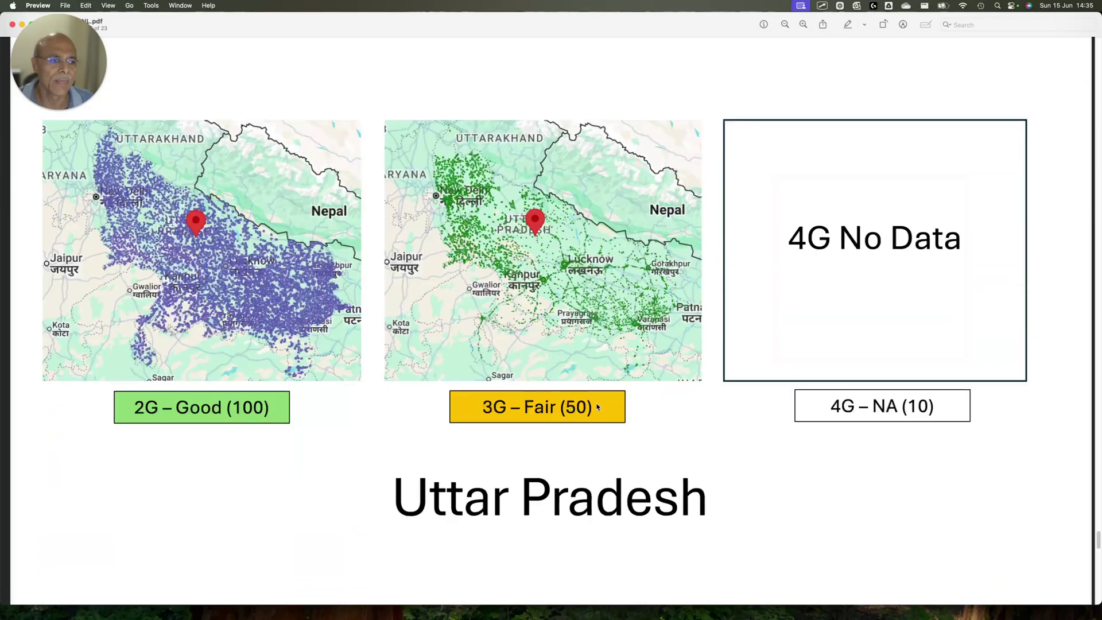
# Compare the 2G, 3G and 4G coverage maps on the Uttar Pradesh page.
pyautogui.moveTo(713, 100); pyautogui.dragTo(987, 365)
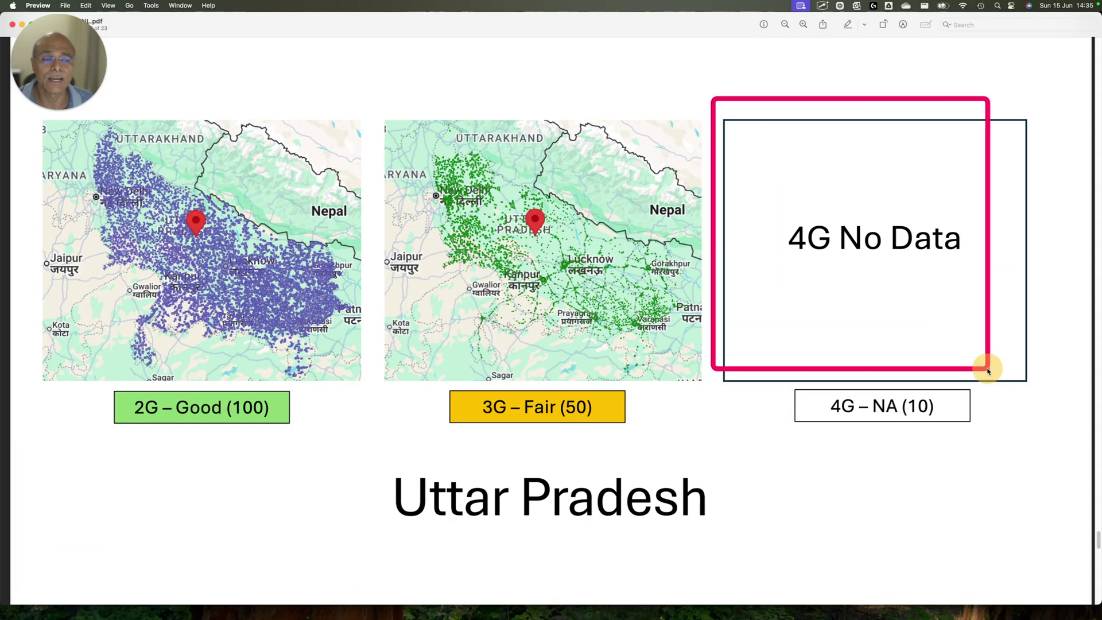
pyautogui.moveTo(786, 376); pyautogui.dragTo(979, 451)
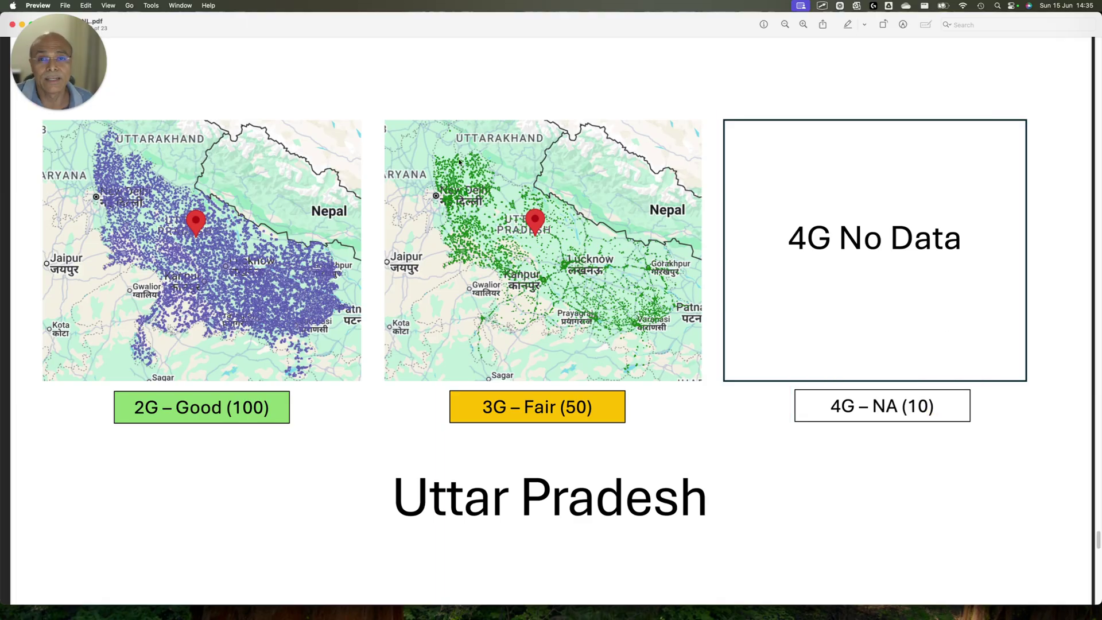
pyautogui.moveTo(71, 143); pyautogui.dragTo(337, 373)
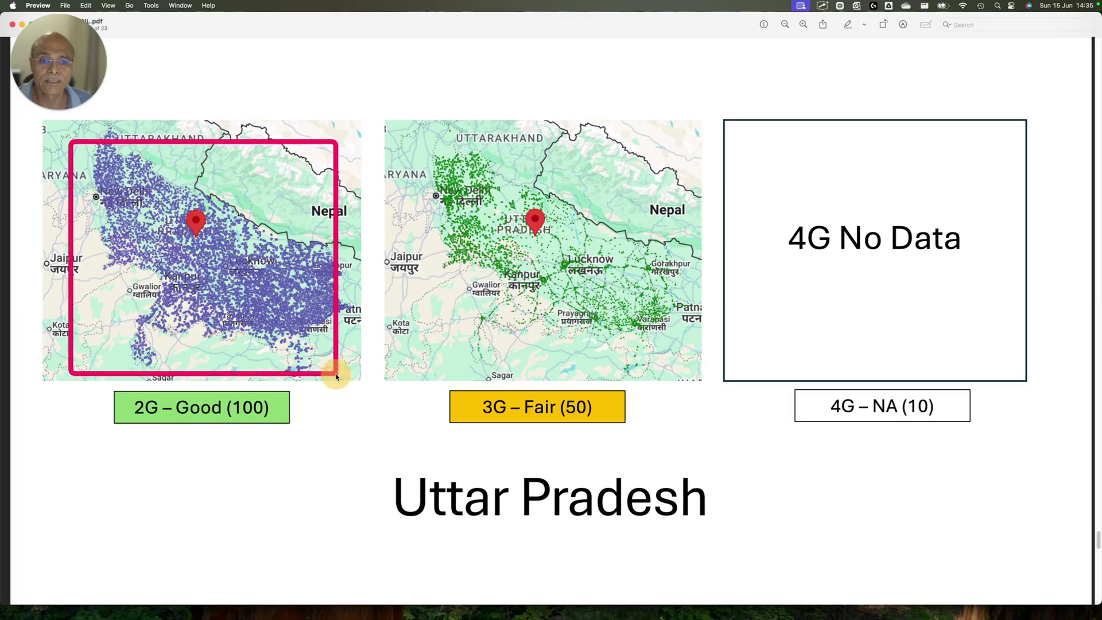
pyautogui.moveTo(419, 156); pyautogui.dragTo(702, 374)
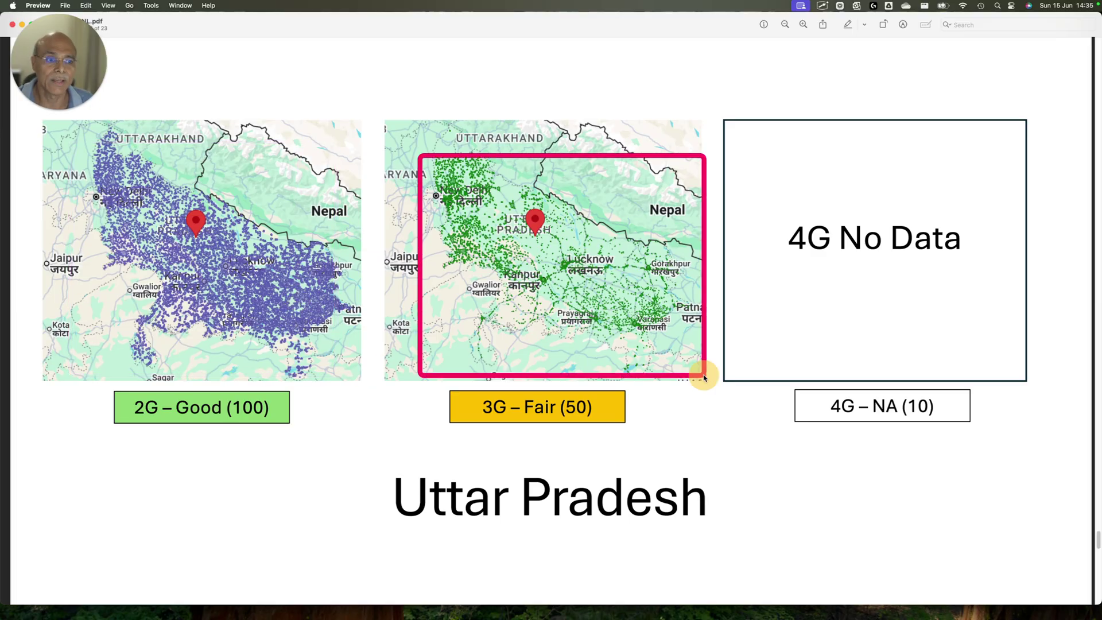
# Go to the Uttarakhand page and examine its 2G, 3G and 4G coverage maps and ratings.
pyautogui.scroll(-10, 659, 402)
pyautogui.scroll(-5, 659, 402)
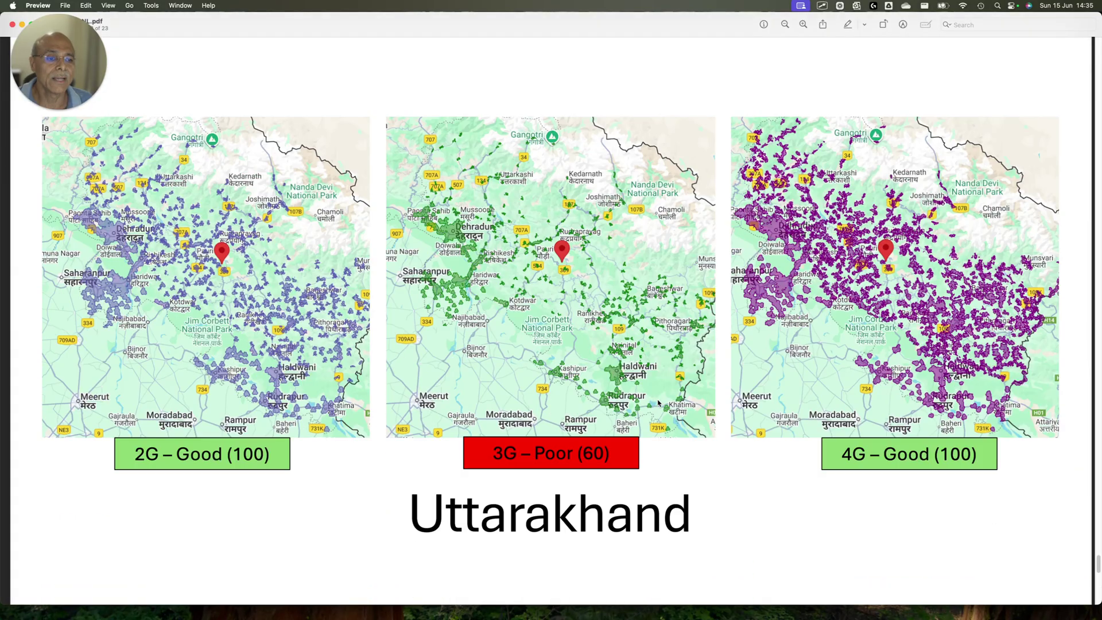
pyautogui.moveTo(85, 194); pyautogui.dragTo(261, 367)
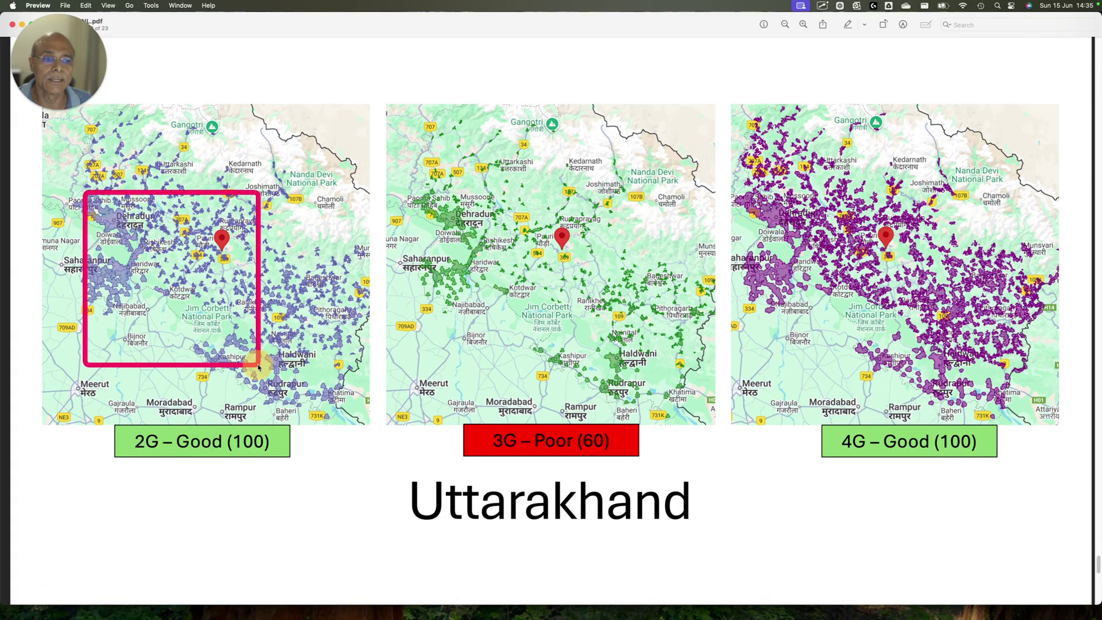
pyautogui.moveTo(425, 214); pyautogui.dragTo(652, 468)
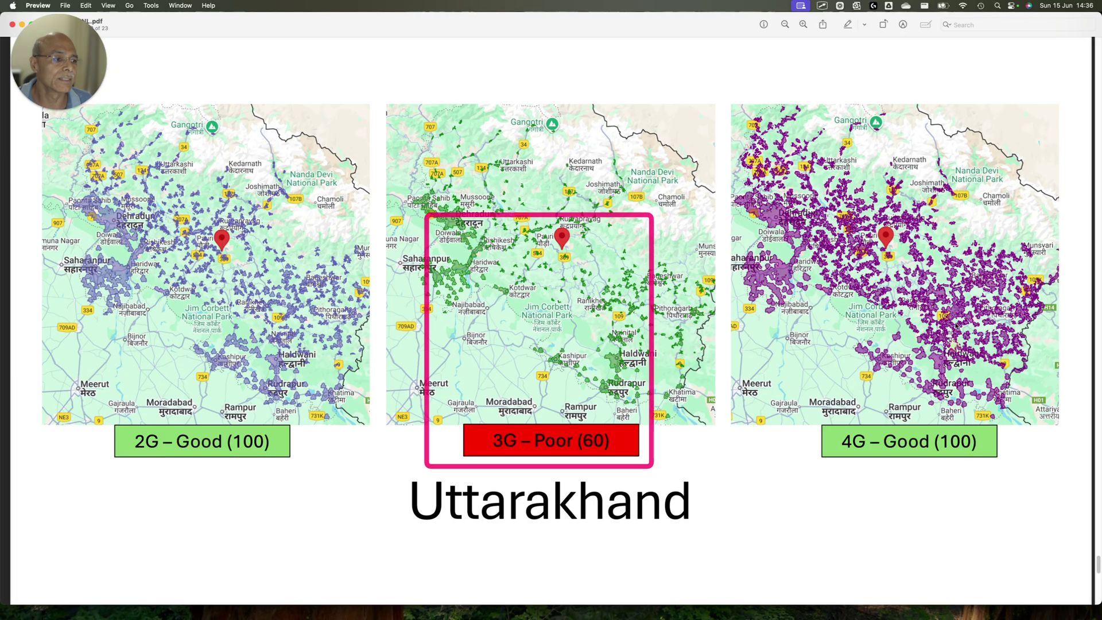
pyautogui.moveTo(789, 187)
pyautogui.mouseDown()
pyautogui.moveTo(971, 443)
pyautogui.moveTo(1030, 469)
pyautogui.mouseUp()
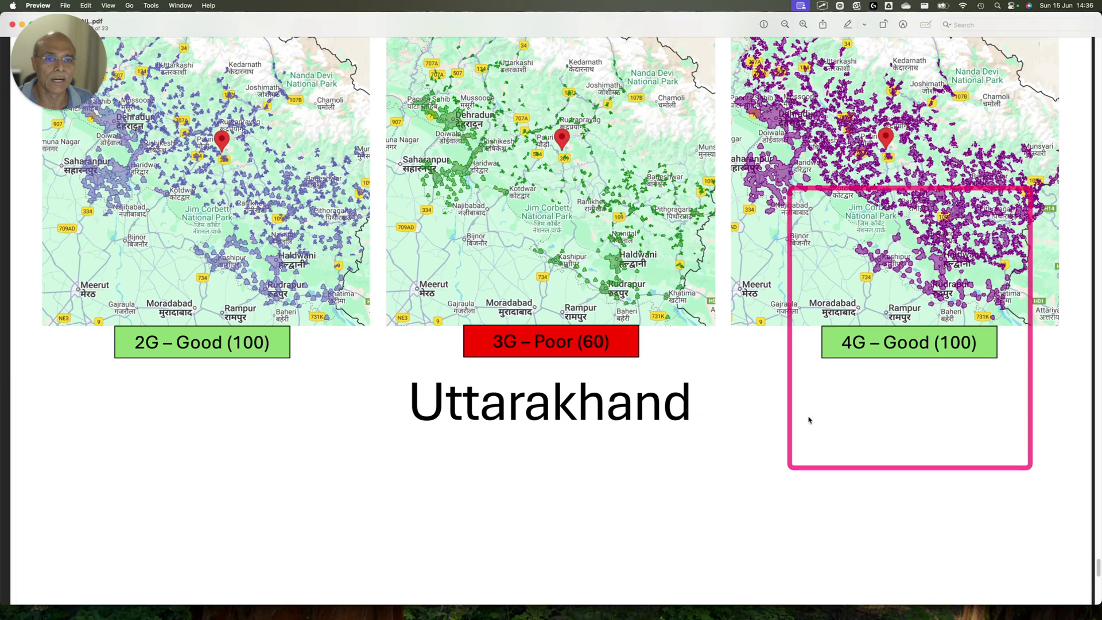
# Go to the West Bengal page and compare its 2G, 3G and 4G coverage maps.
pyautogui.scroll(-10, 810, 418)
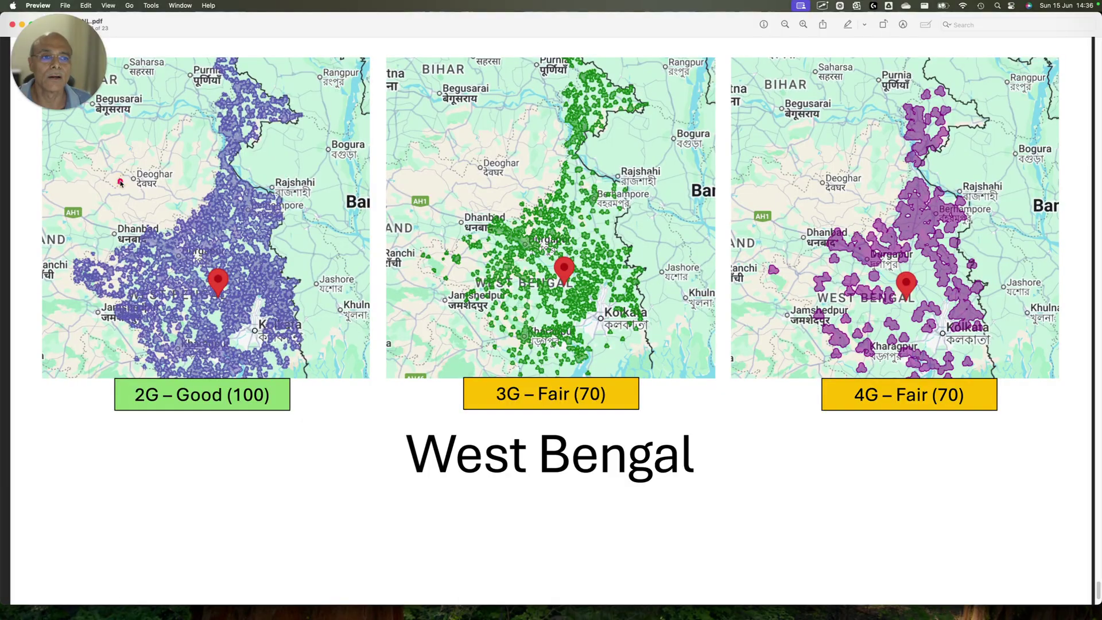
pyautogui.moveTo(120, 182)
pyautogui.mouseDown()
pyautogui.moveTo(318, 382)
pyautogui.moveTo(331, 413)
pyautogui.mouseUp()
pyautogui.moveTo(502, 195); pyautogui.dragTo(654, 344)
pyautogui.moveTo(810, 150); pyautogui.dragTo(1002, 356)
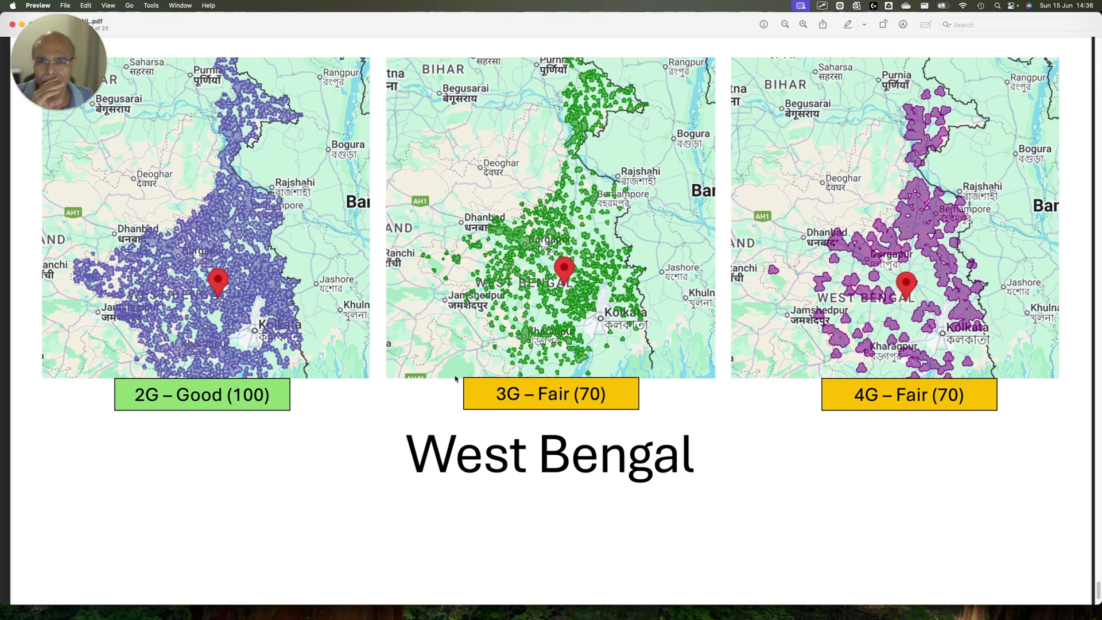
# Switch to the BSNL_Rating workbook in Excel and view the state-wise 2G, 3G and 4G rating table.
pyautogui.hotkey('ctrl', 'Up')
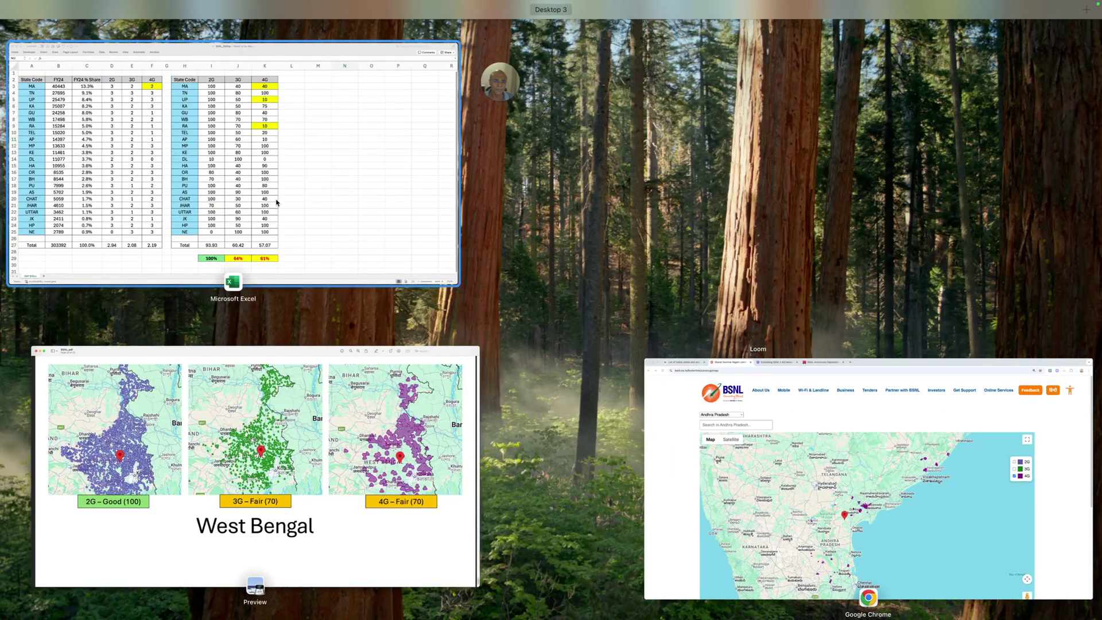
pyautogui.click(400, 188)
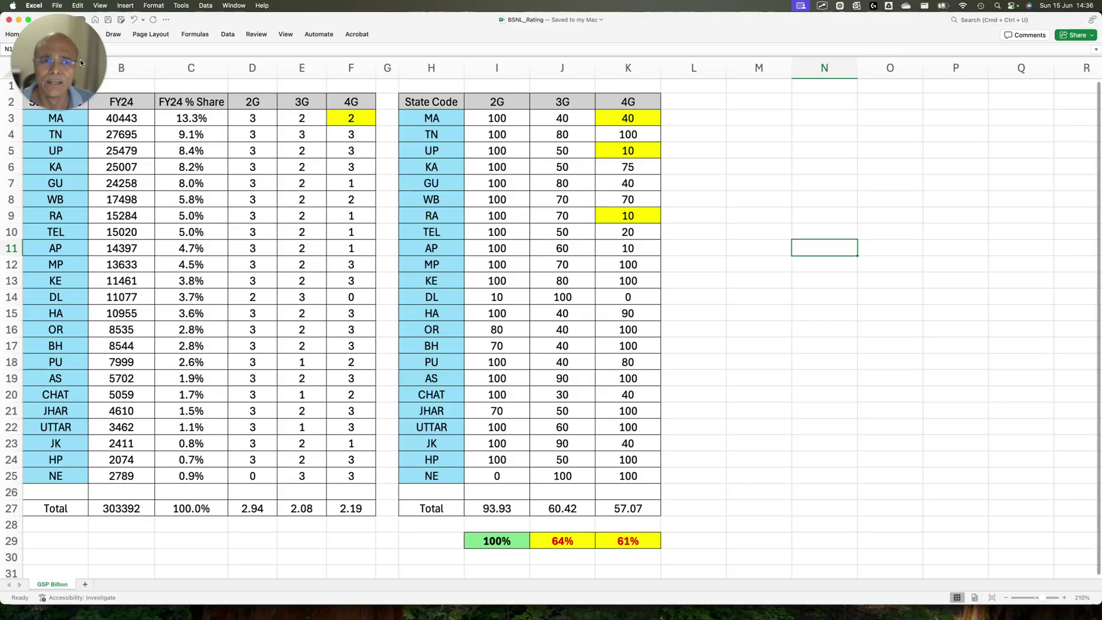
pyautogui.moveTo(398, 83); pyautogui.dragTo(614, 373)
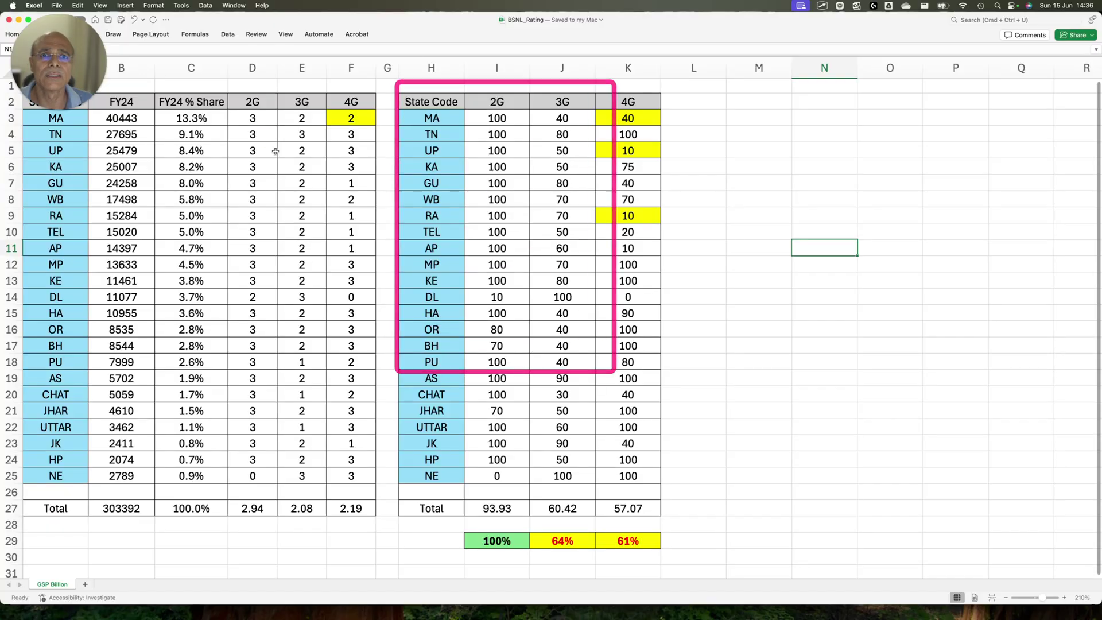
# Group columns D to F, which hold the first set of 2G, 3G and 4G scores, and collapse the group.
pyautogui.click(252, 68)
pyautogui.moveTo(252, 67); pyautogui.dragTo(350, 68)
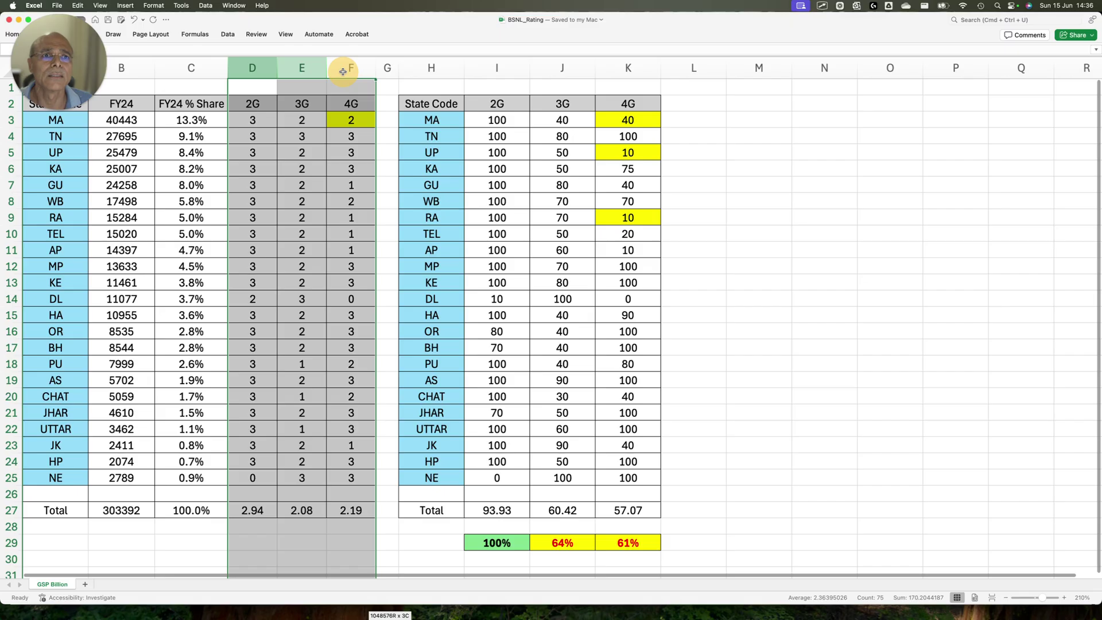
pyautogui.click(235, 37)
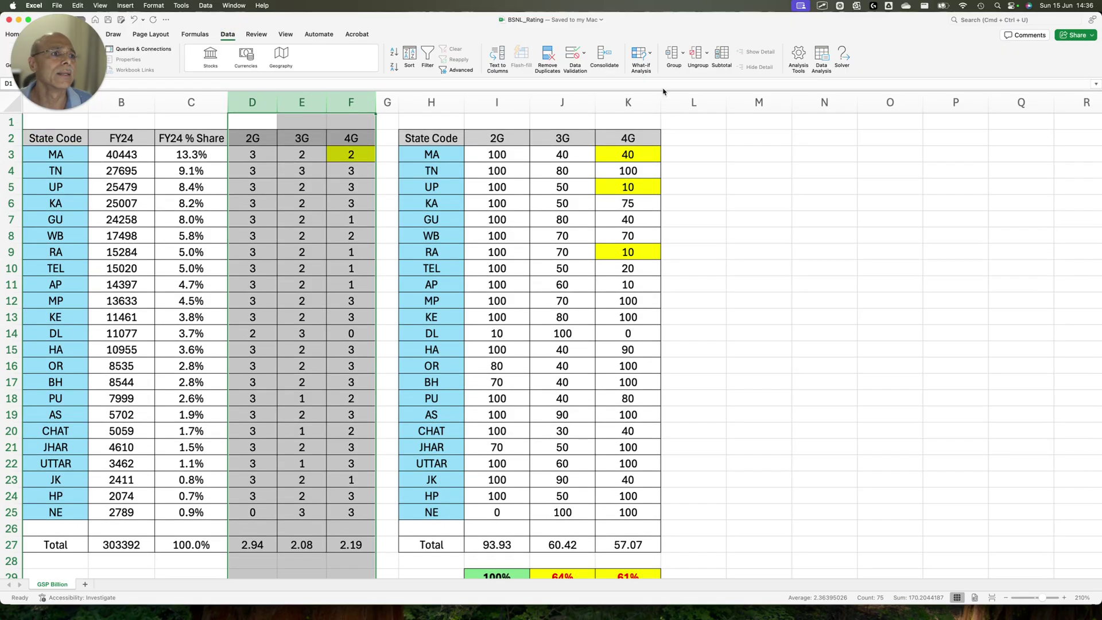
pyautogui.click(680, 67)
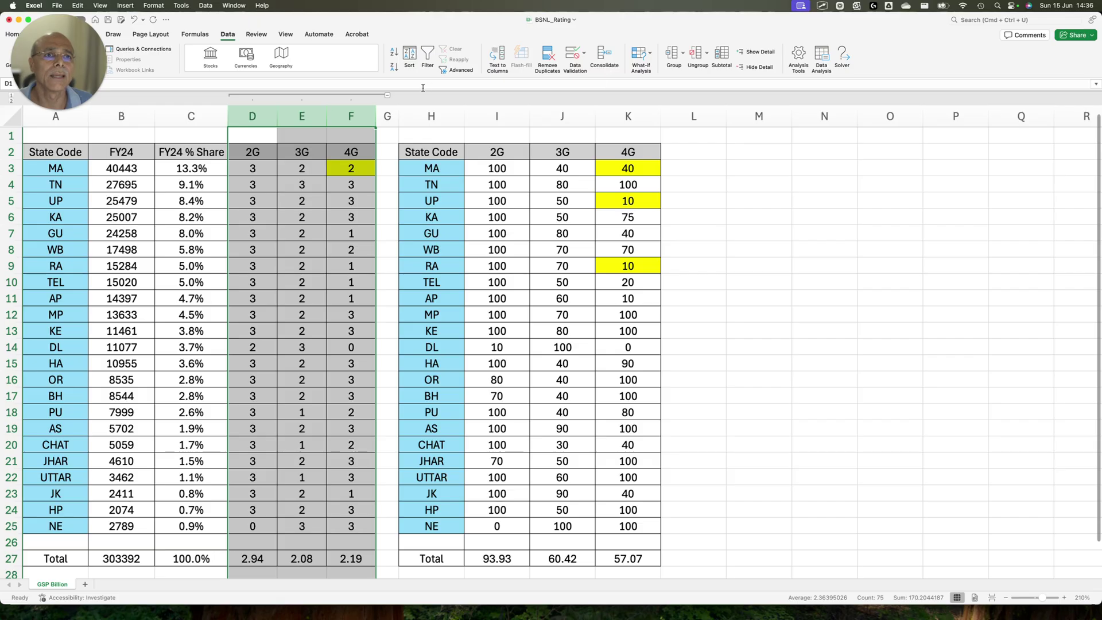
pyautogui.click(387, 98)
pyautogui.click(281, 218)
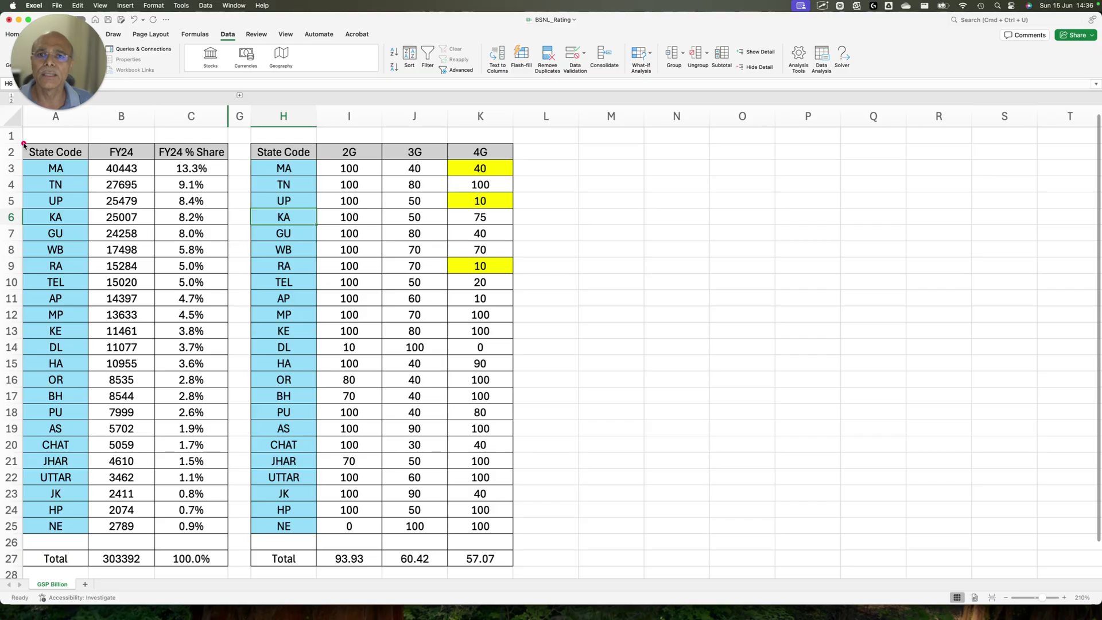
# Review the State Code, FY24 and FY24 % Share columns of the state table.
pyautogui.moveTo(24, 143)
pyautogui.mouseDown()
pyautogui.moveTo(69, 241)
pyautogui.moveTo(99, 540)
pyautogui.mouseUp()
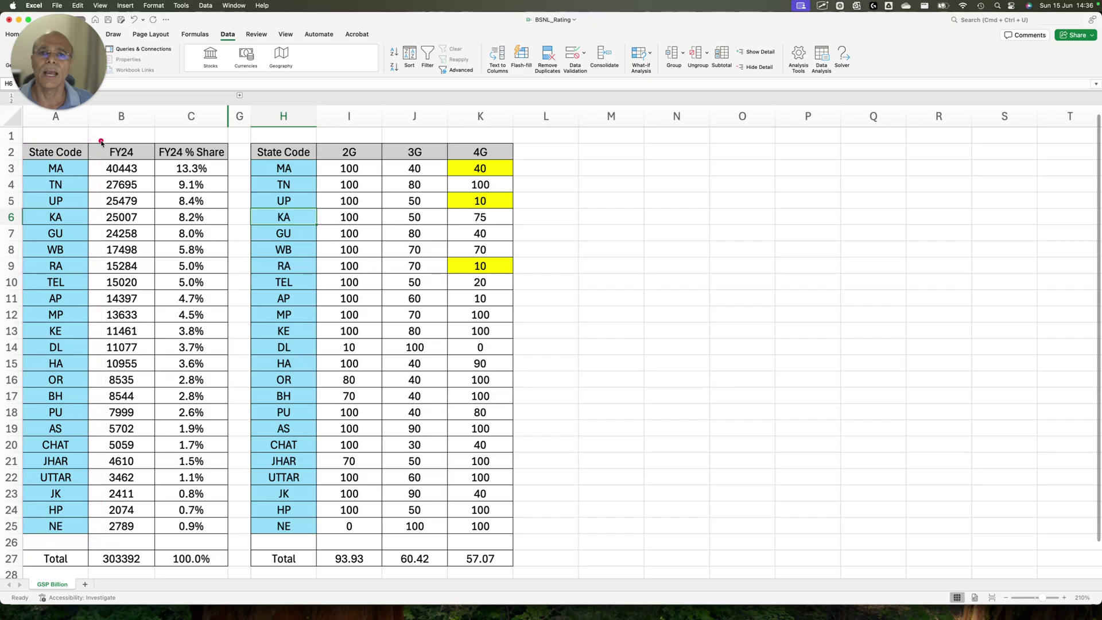
pyautogui.moveTo(88, 142)
pyautogui.mouseDown()
pyautogui.moveTo(161, 230)
pyautogui.moveTo(164, 543)
pyautogui.mouseUp()
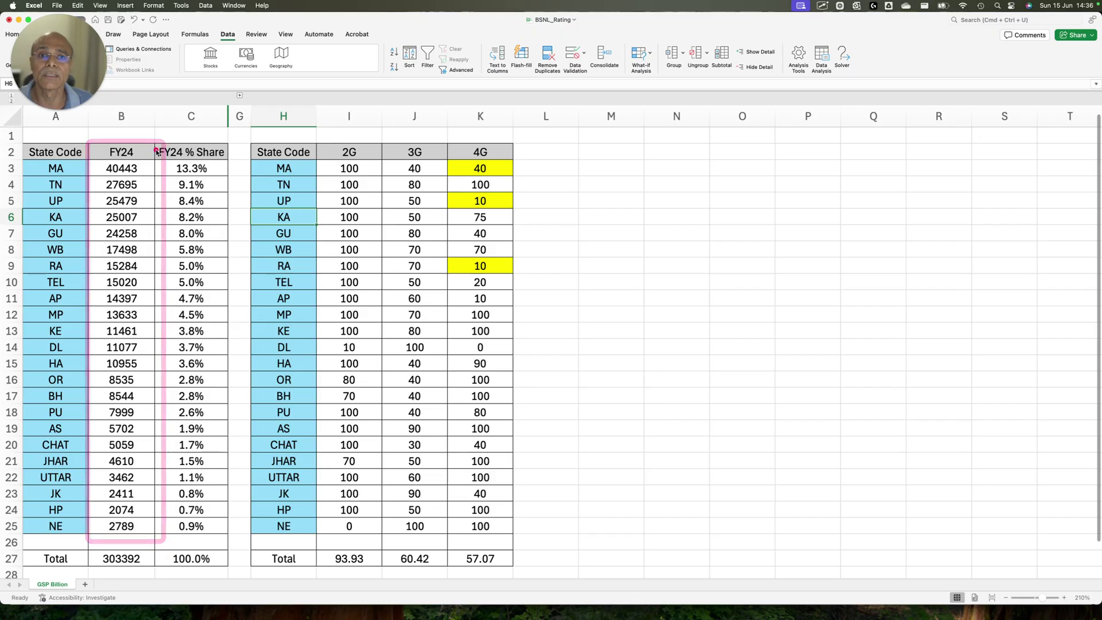
pyautogui.moveTo(155, 147)
pyautogui.mouseDown()
pyautogui.moveTo(181, 184)
pyautogui.moveTo(253, 531)
pyautogui.mouseUp()
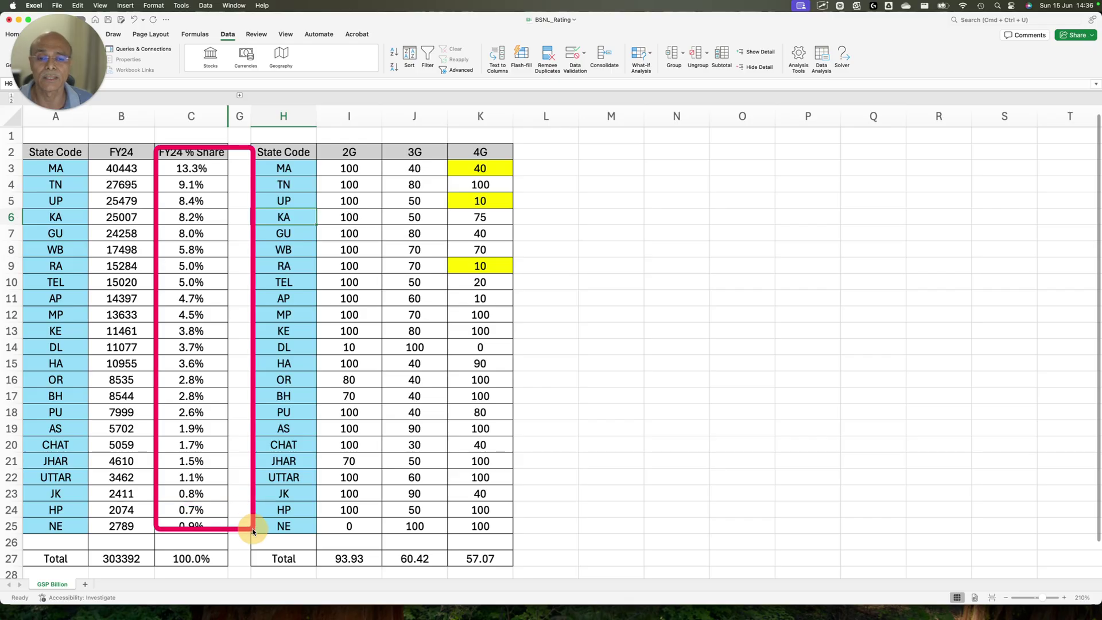
pyautogui.moveTo(35, 155); pyautogui.dragTo(64, 167)
pyautogui.moveTo(89, 549); pyautogui.dragTo(147, 576)
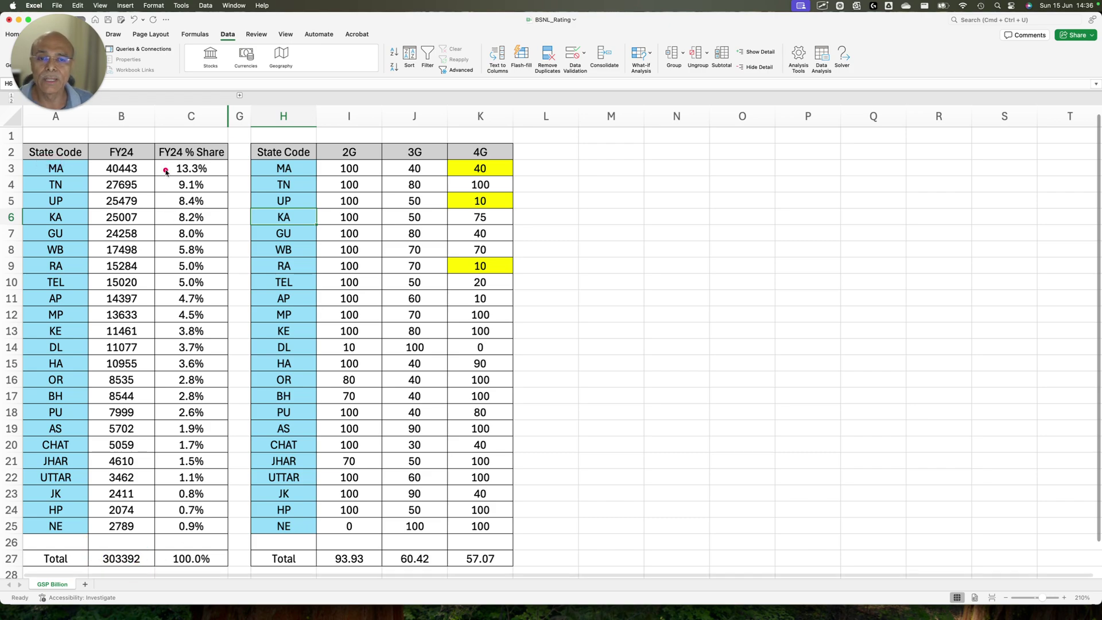
pyautogui.moveTo(162, 143); pyautogui.dragTo(229, 550)
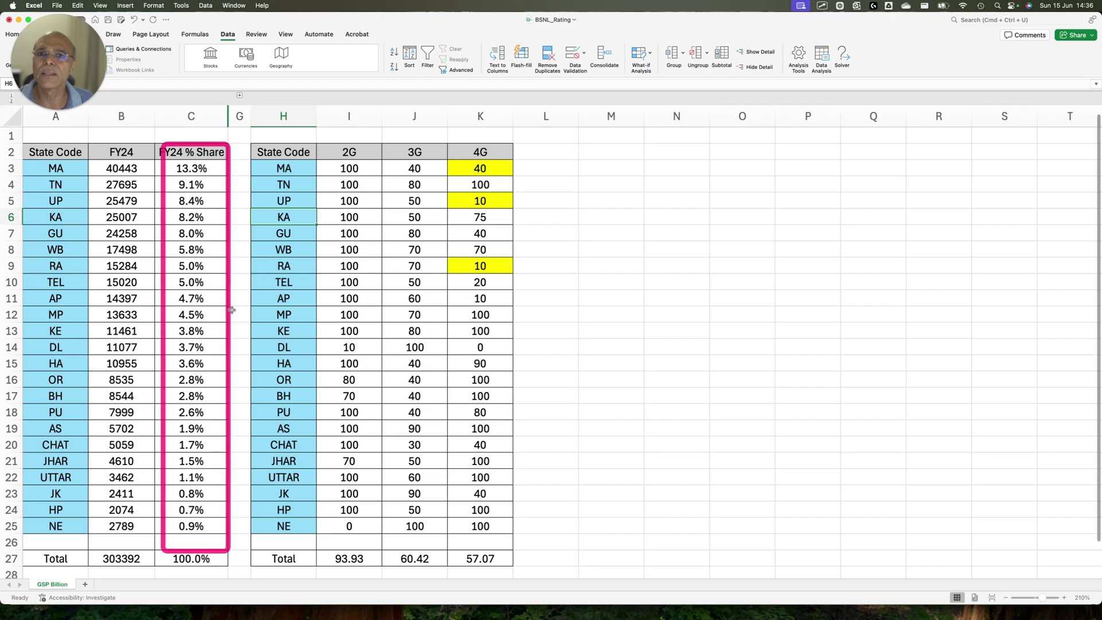
# Check how the MA share in FY24 % Share derives from its FY24 value and the total in B27.
pyautogui.click(120, 168)
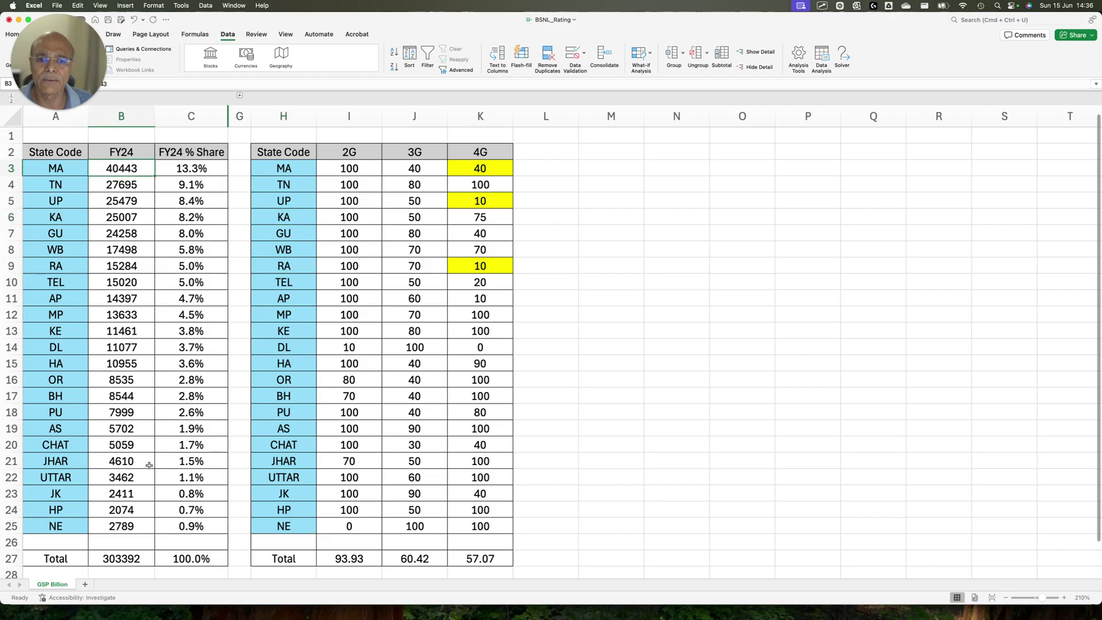
pyautogui.click(136, 558)
pyautogui.moveTo(168, 157); pyautogui.dragTo(227, 181)
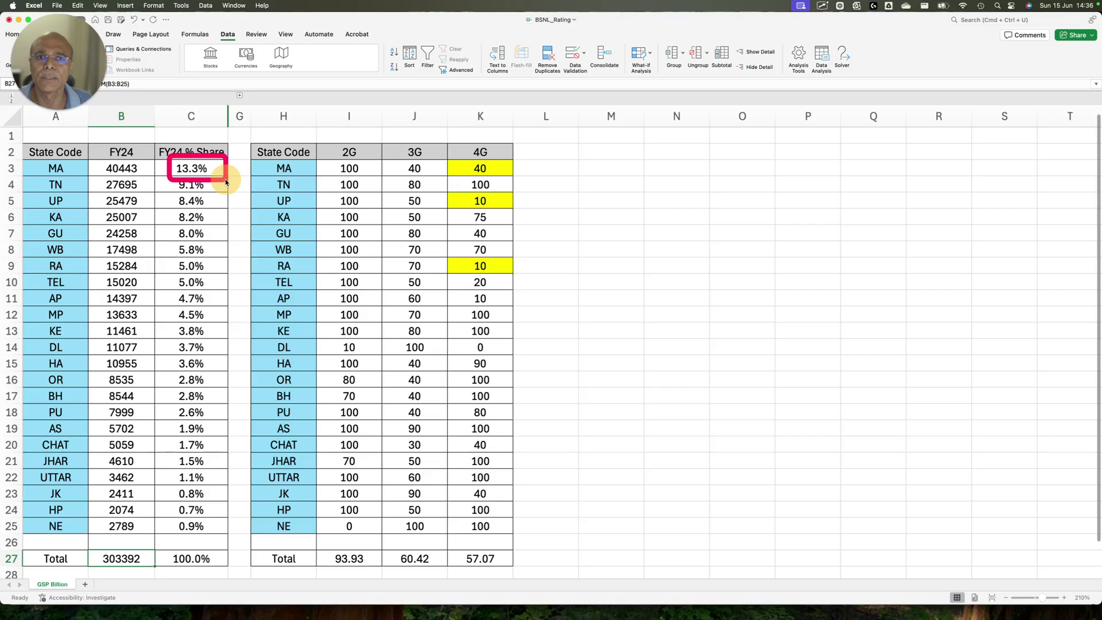
pyautogui.moveTo(85, 175)
pyautogui.mouseDown()
pyautogui.moveTo(86, 186)
pyautogui.moveTo(148, 192)
pyautogui.mouseUp()
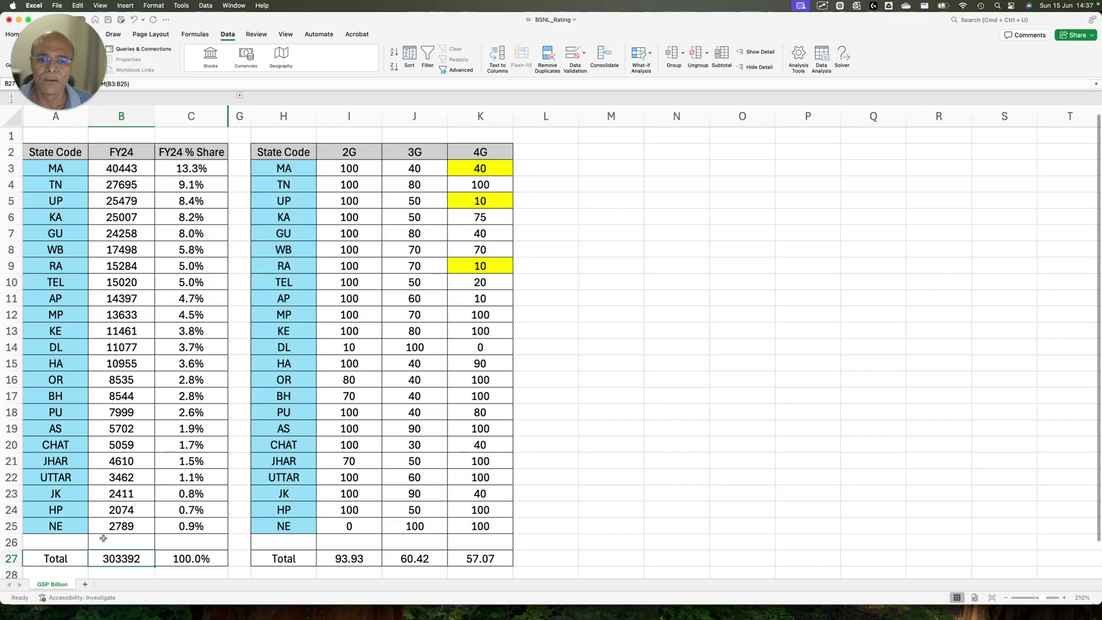
pyautogui.moveTo(90, 539); pyautogui.dragTo(173, 588)
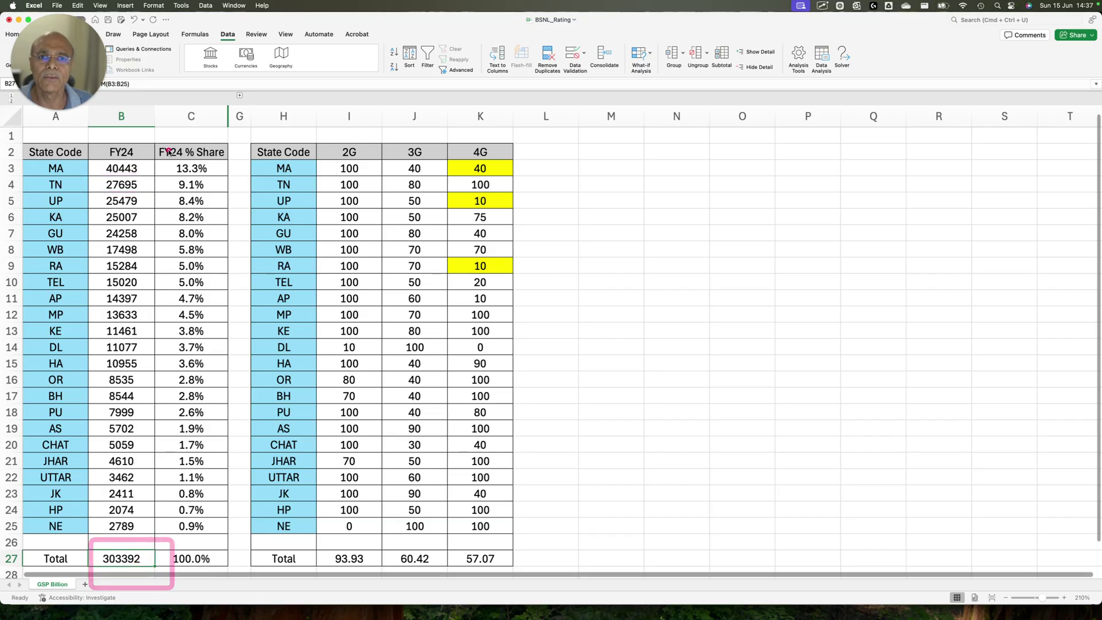
pyautogui.moveTo(166, 148); pyautogui.dragTo(223, 531)
pyautogui.moveTo(165, 553); pyautogui.dragTo(227, 573)
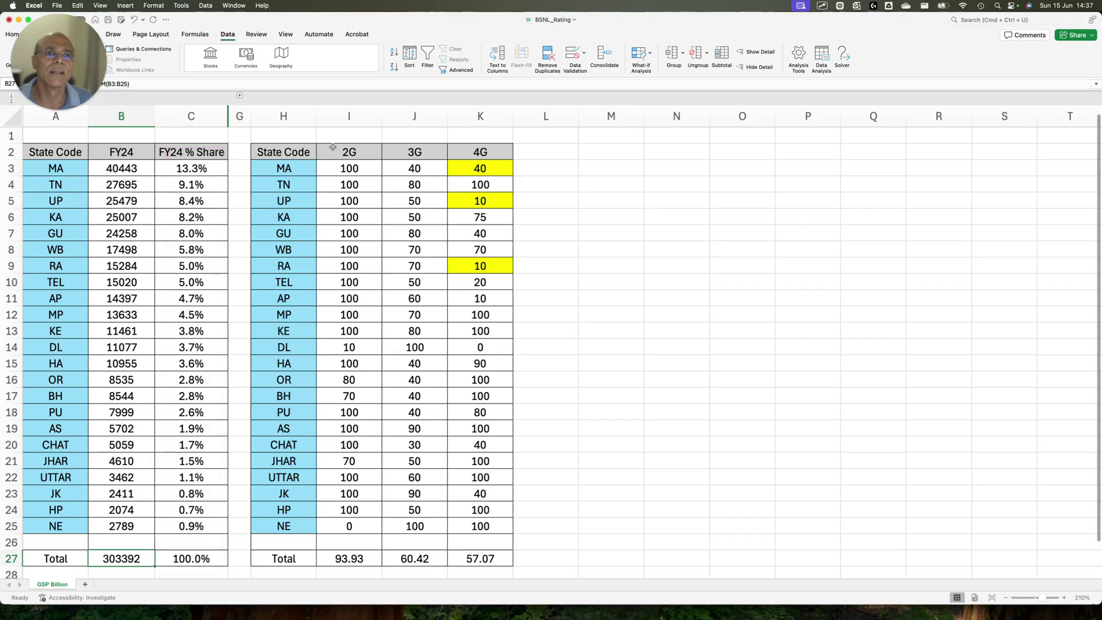
# Review the 2G, 3G and 4G rating columns, including the highlighted 4G ratings for UP and RA.
pyautogui.moveTo(318, 138)
pyautogui.mouseDown()
pyautogui.moveTo(382, 476)
pyautogui.moveTo(382, 555)
pyautogui.mouseUp()
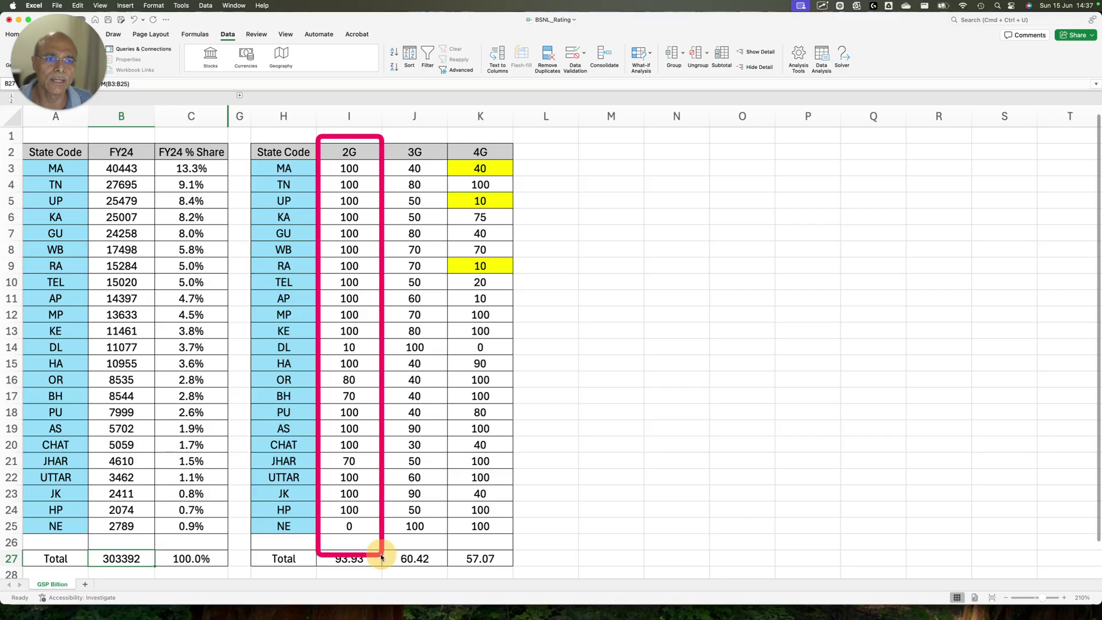
pyautogui.moveTo(392, 138); pyautogui.dragTo(440, 542)
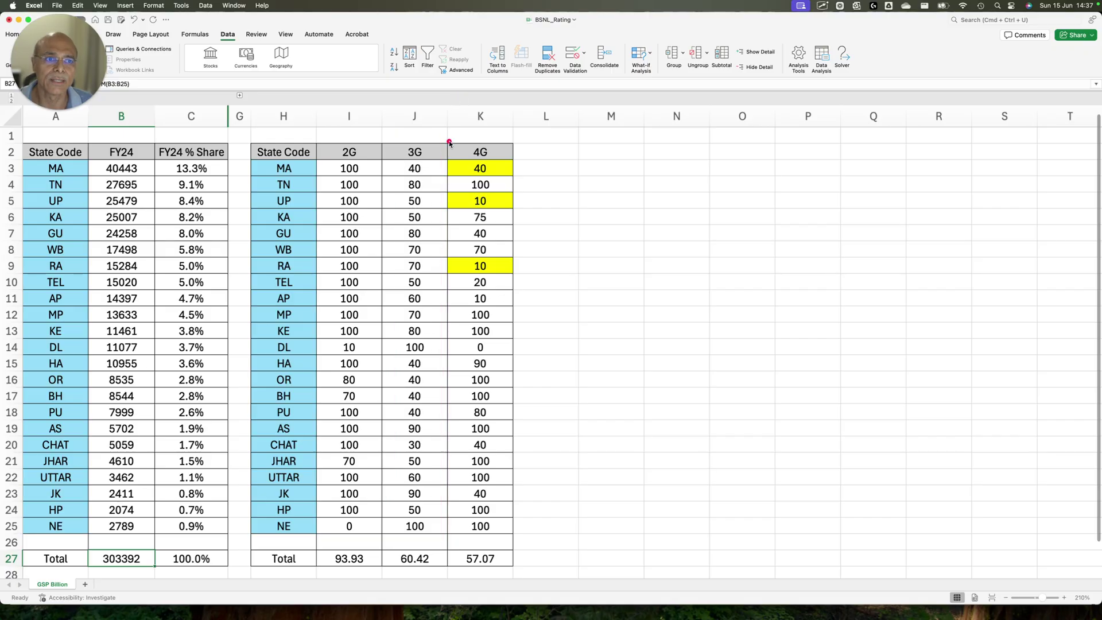
pyautogui.moveTo(449, 140); pyautogui.dragTo(553, 554)
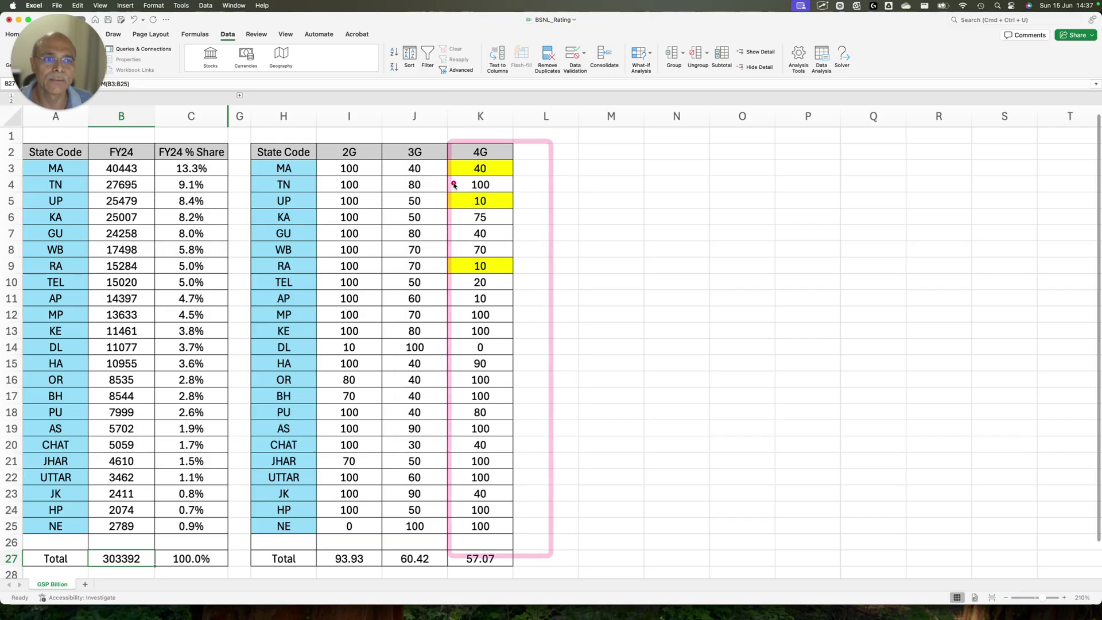
pyautogui.moveTo(453, 182); pyautogui.dragTo(523, 215)
pyautogui.moveTo(454, 251); pyautogui.dragTo(563, 279)
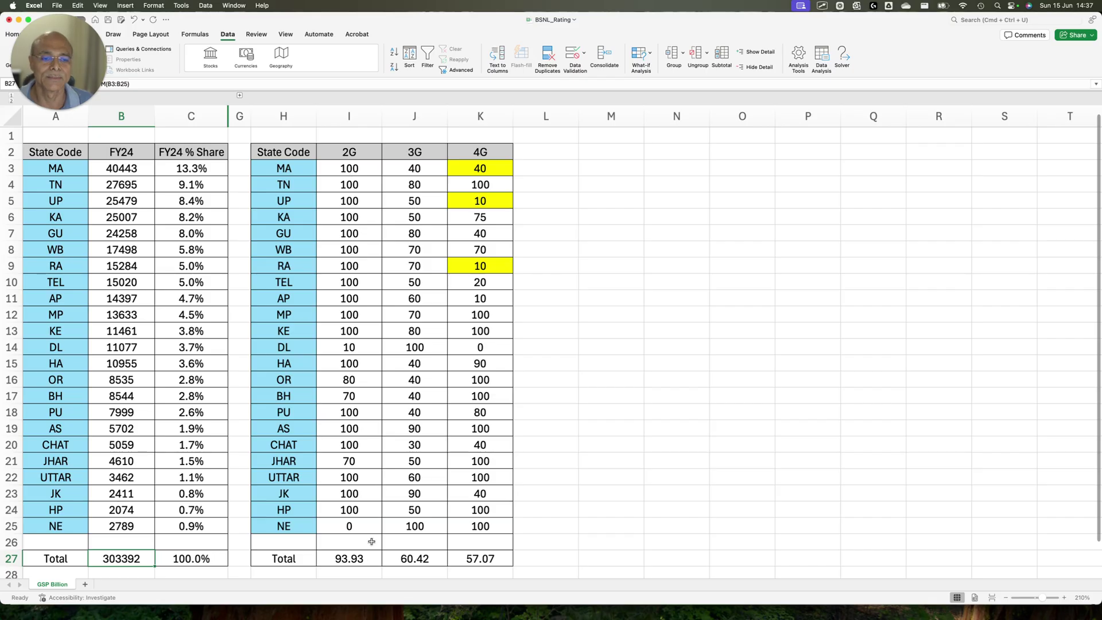
# Inspect the SUMPRODUCT formula behind the 2G total in I27, tracing its FY24 share and 2G rating ranges.
pyautogui.click(362, 560)
pyautogui.moveTo(74, 30); pyautogui.dragTo(437, 26)
pyautogui.click(172, 85)
pyautogui.click(144, 80)
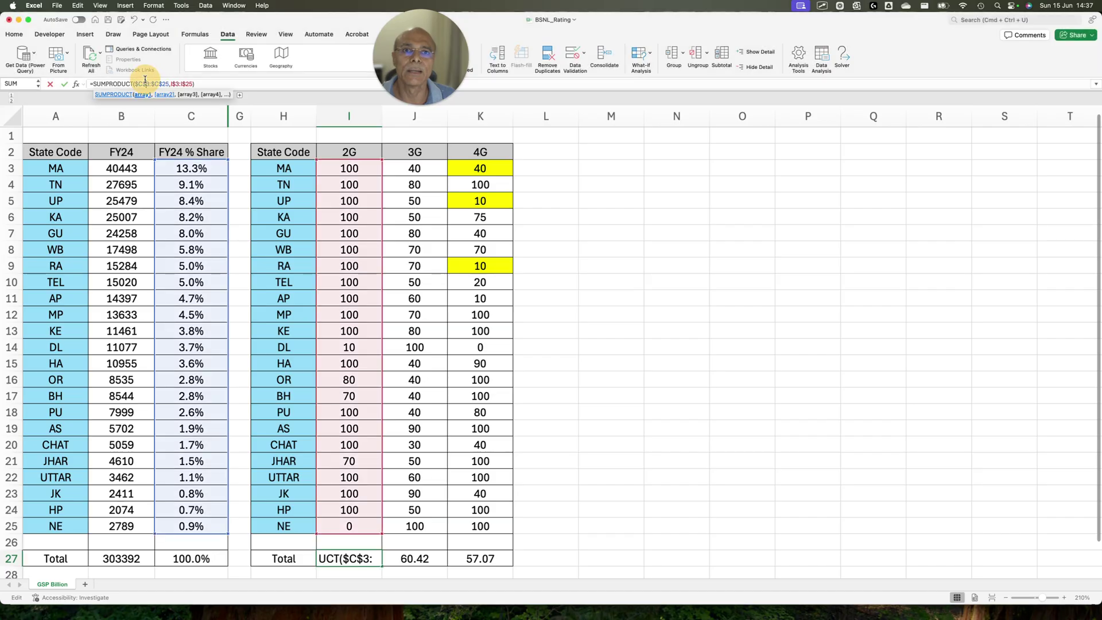
pyautogui.moveTo(150, 159); pyautogui.dragTo(229, 538)
pyautogui.moveTo(314, 165)
pyautogui.mouseDown()
pyautogui.moveTo(390, 387)
pyautogui.moveTo(362, 528)
pyautogui.moveTo(315, 525)
pyautogui.moveTo(313, 574)
pyautogui.mouseUp()
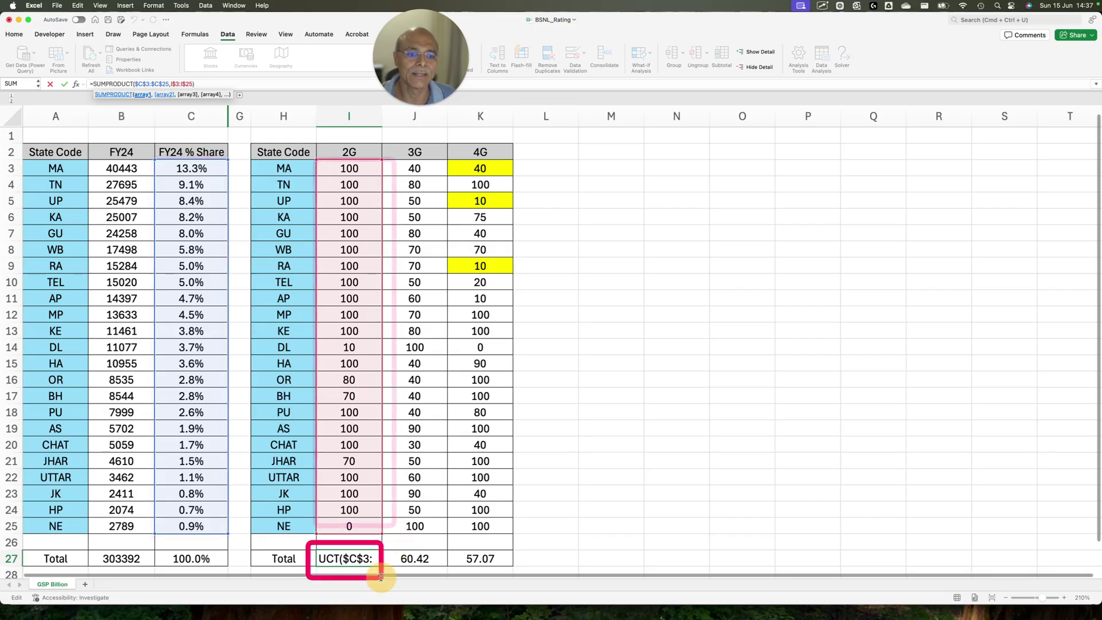
pyautogui.press('Return')
# View the weighted 2G total in the Total row of the rating table.
pyautogui.moveTo(442, 76); pyautogui.dragTo(98, 56)
pyautogui.scroll(-1, 403, 465)
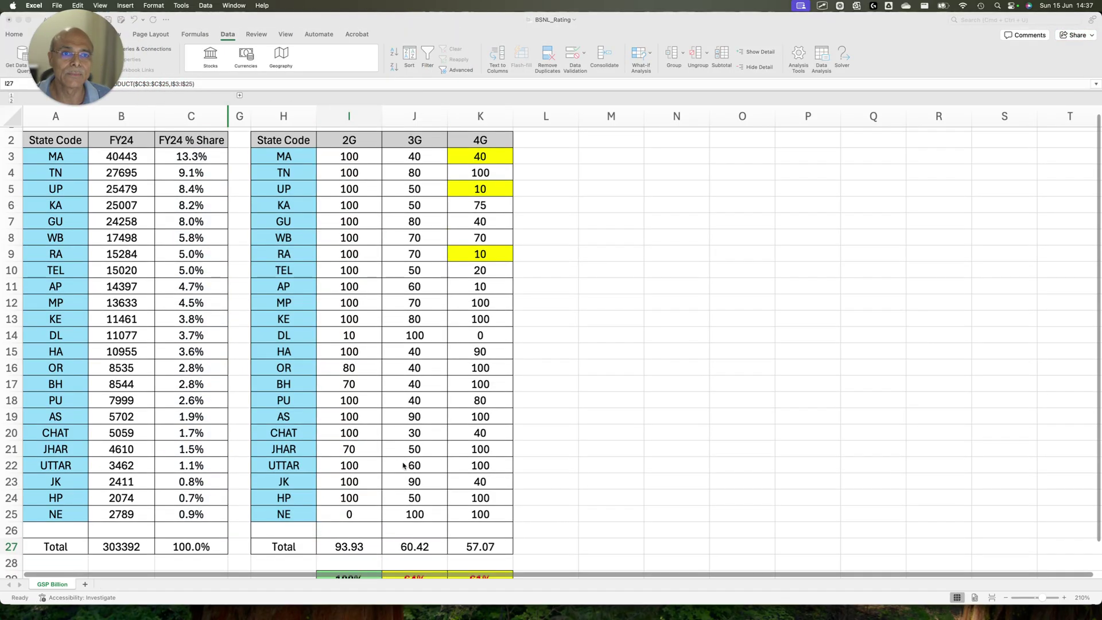
pyautogui.moveTo(320, 534); pyautogui.dragTo(382, 562)
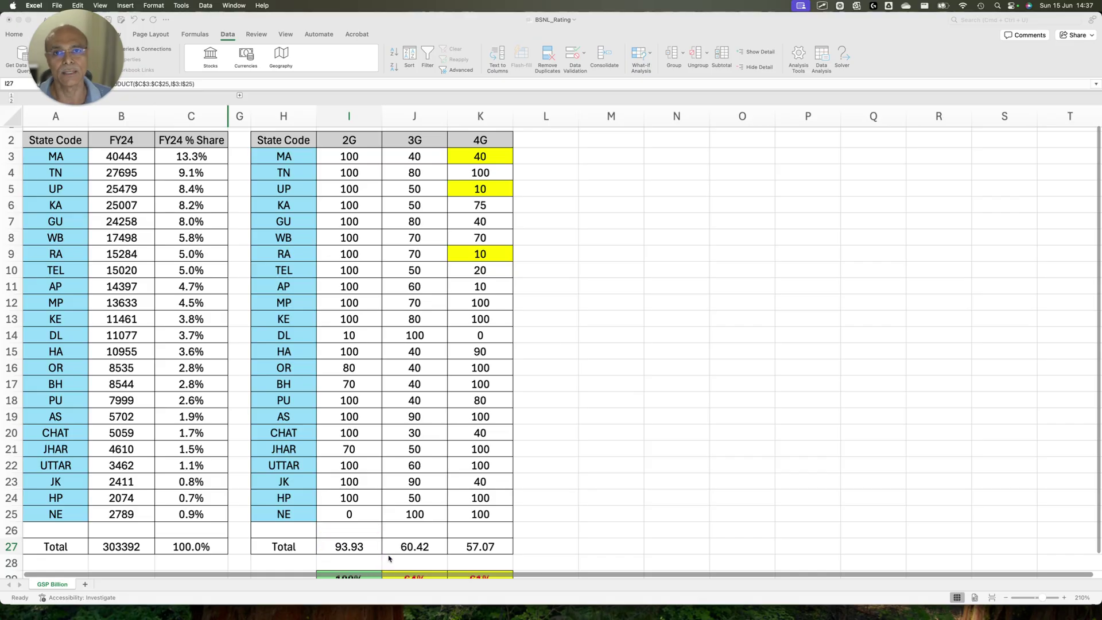
# Examine the weighted 3G and 4G totals in the Total row of the rating table.
pyautogui.scroll(1, 486, 297)
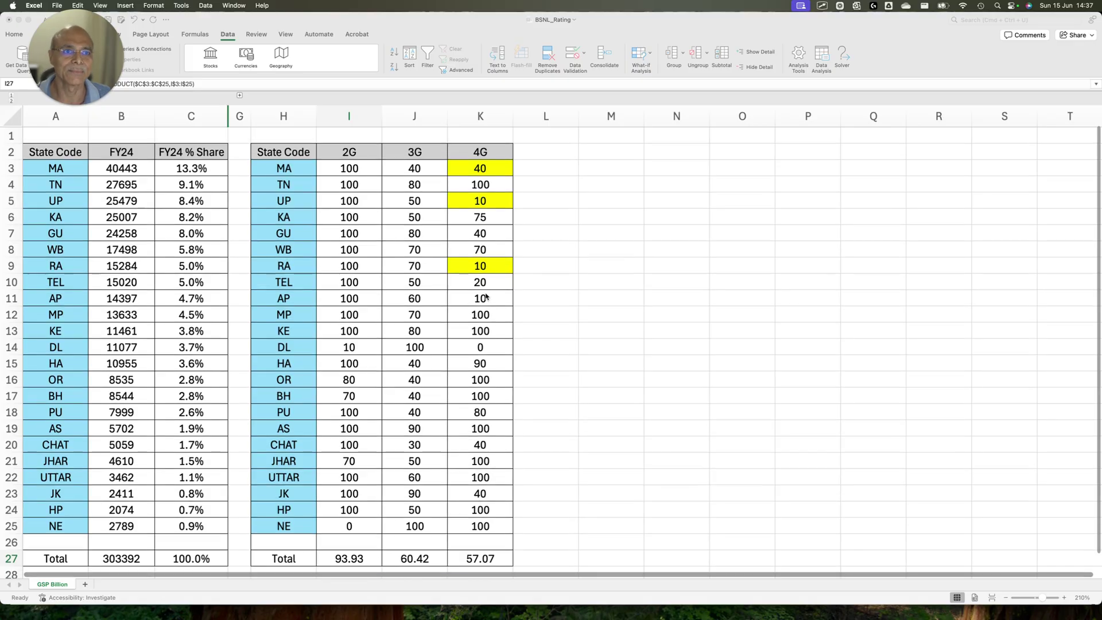
pyautogui.scroll(-2, 487, 297)
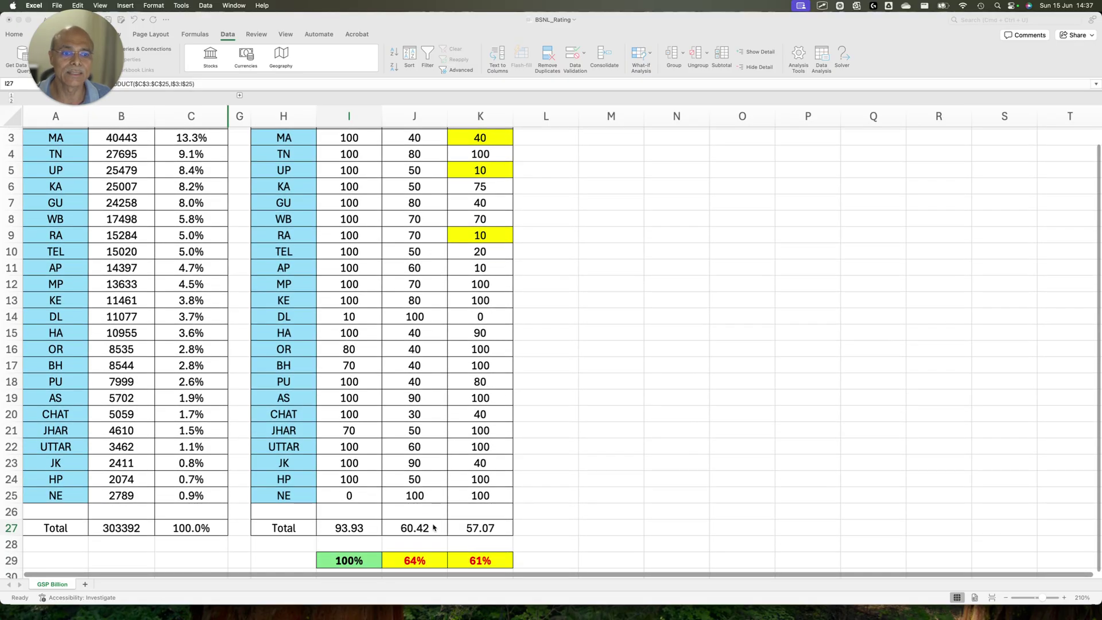
pyautogui.moveTo(370, 511); pyautogui.dragTo(465, 542)
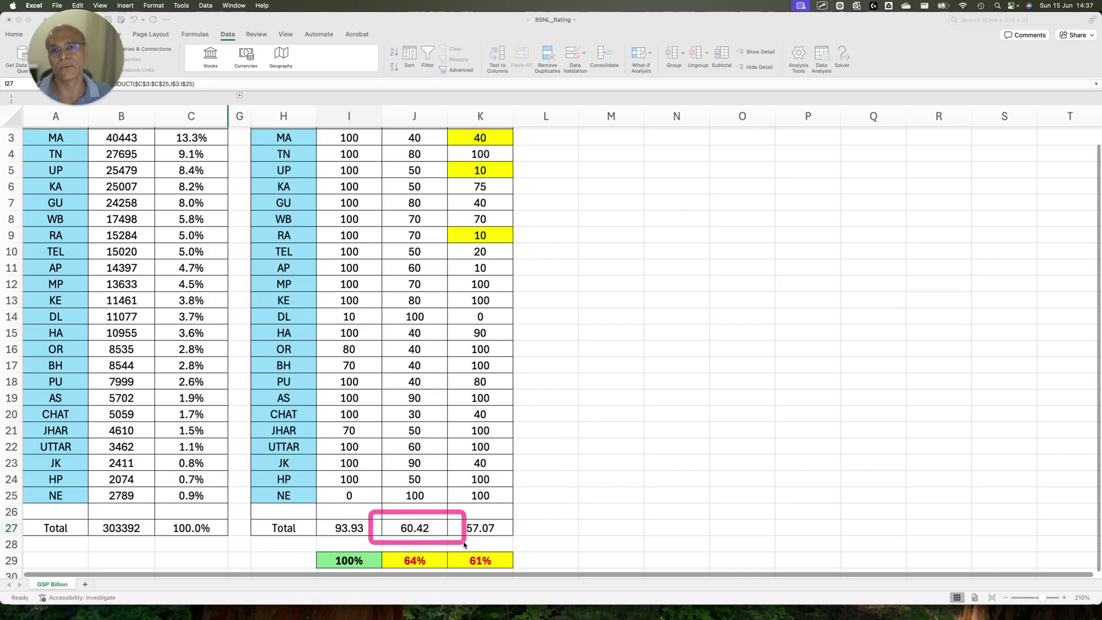
pyautogui.scroll(2, 553, 333)
pyautogui.scroll(-7, 554, 373)
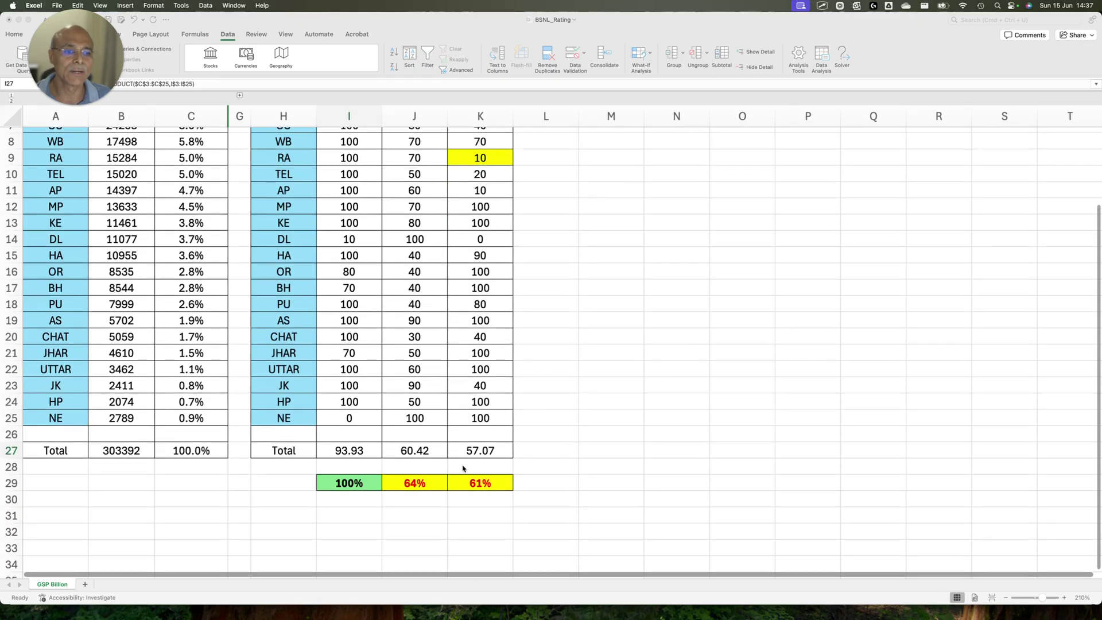
pyautogui.moveTo(443, 437); pyautogui.dragTo(529, 466)
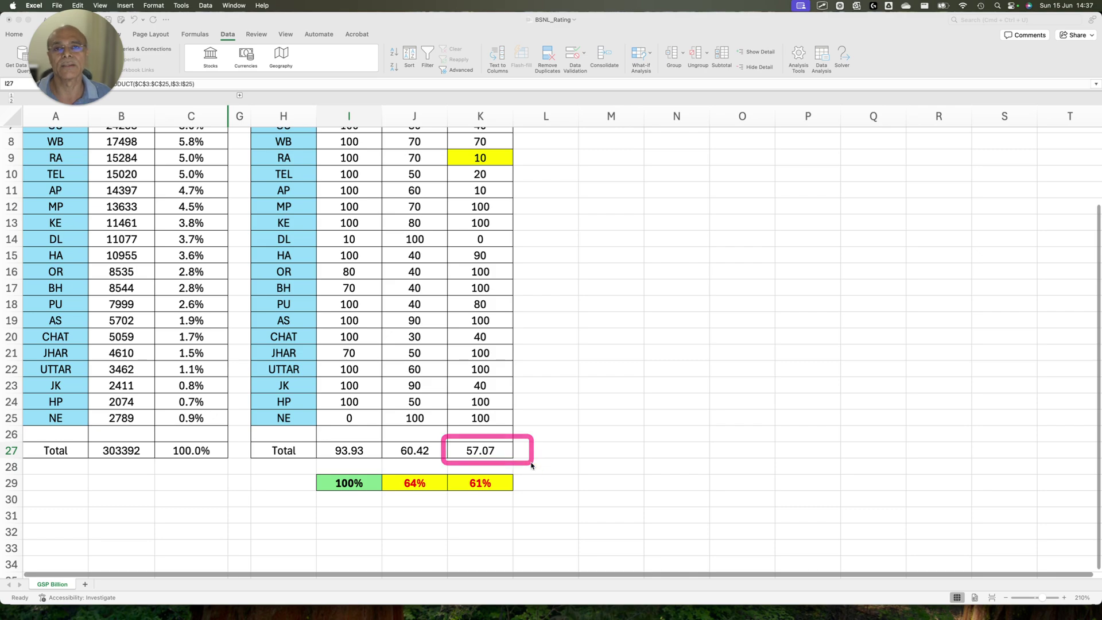
# Set the 4G rating for UP to 50.
pyautogui.scroll(7, 532, 466)
pyautogui.click(483, 201)
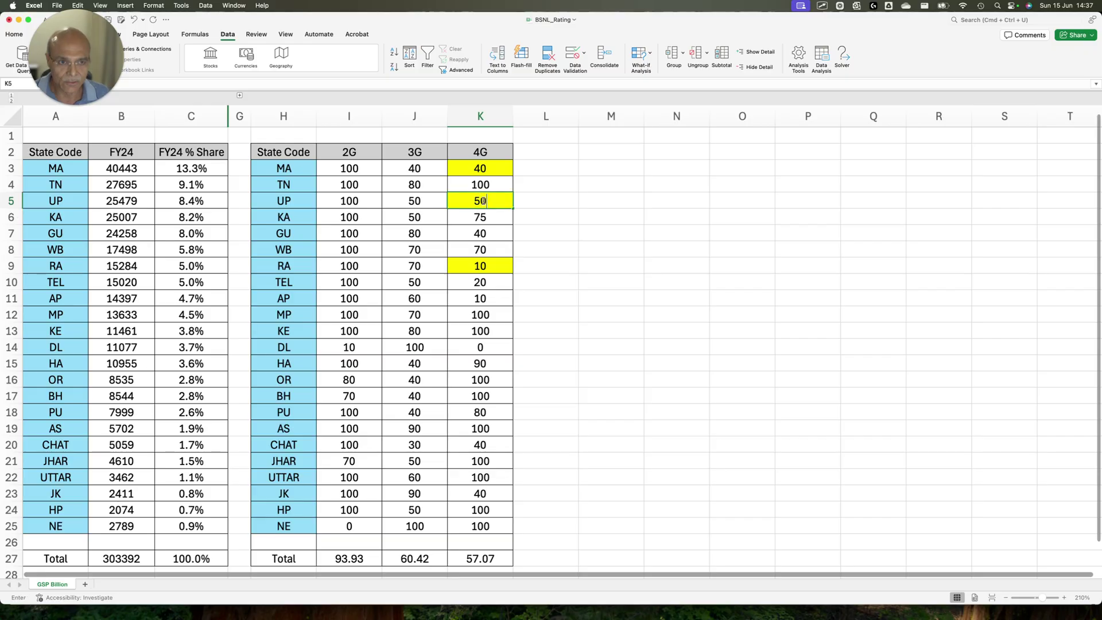
pyautogui.press('Return')
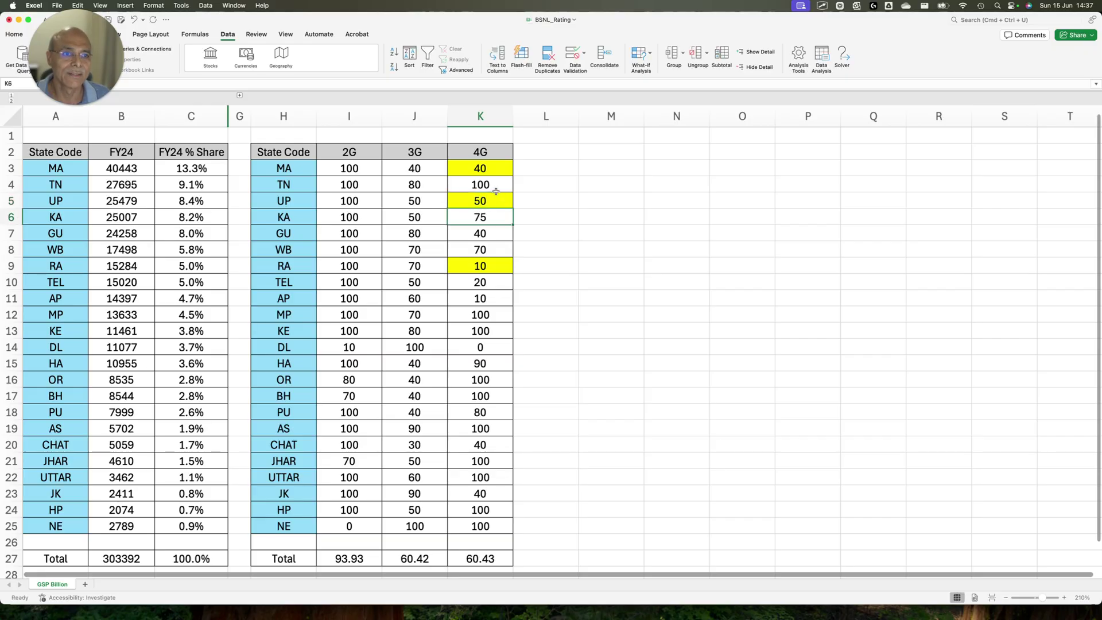
# Set the 4G rating for UP to 80 and check the weighted 4G total.
pyautogui.click(493, 197)
pyautogui.write('89')
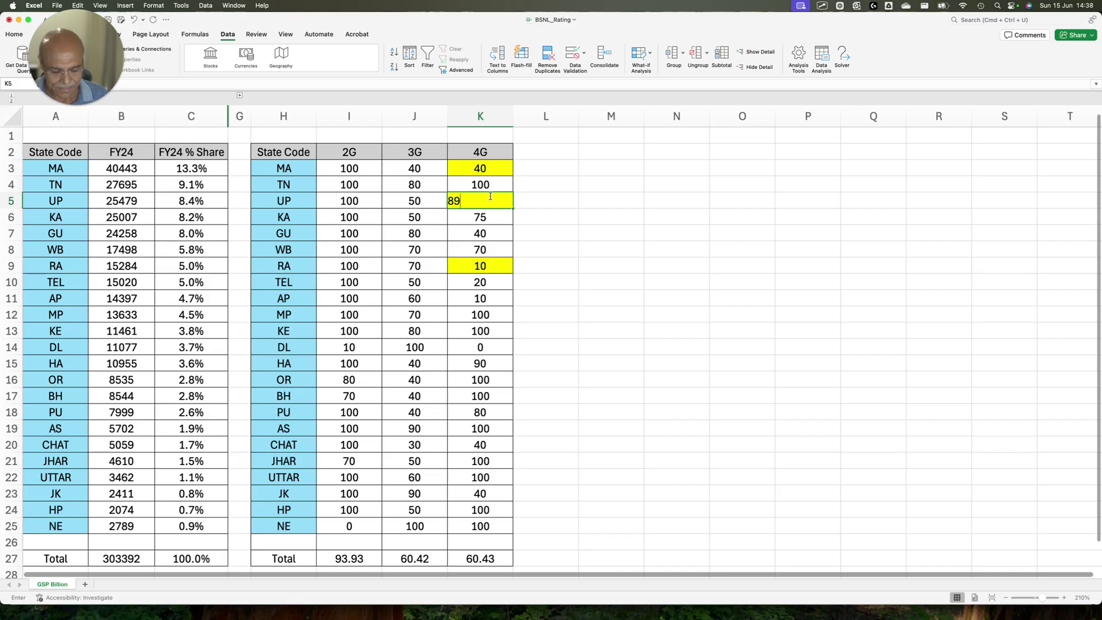
pyautogui.write('0')
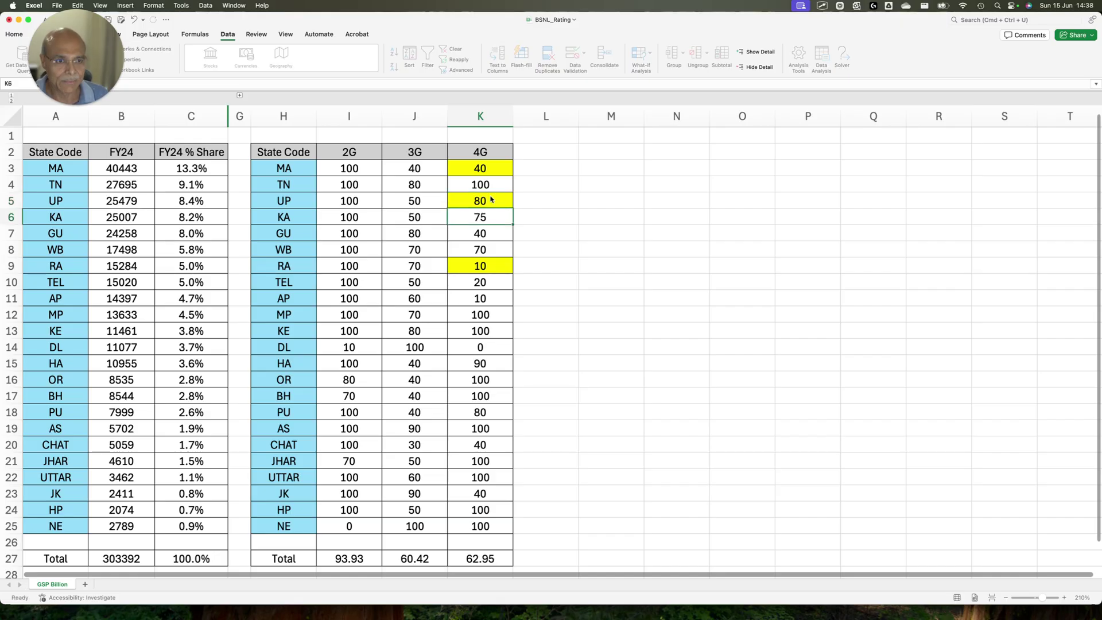
pyautogui.press('Return')
pyautogui.scroll(-2, 541, 426)
pyautogui.moveTo(433, 509)
pyautogui.mouseDown()
pyautogui.moveTo(536, 529)
pyautogui.moveTo(543, 540)
pyautogui.mouseUp()
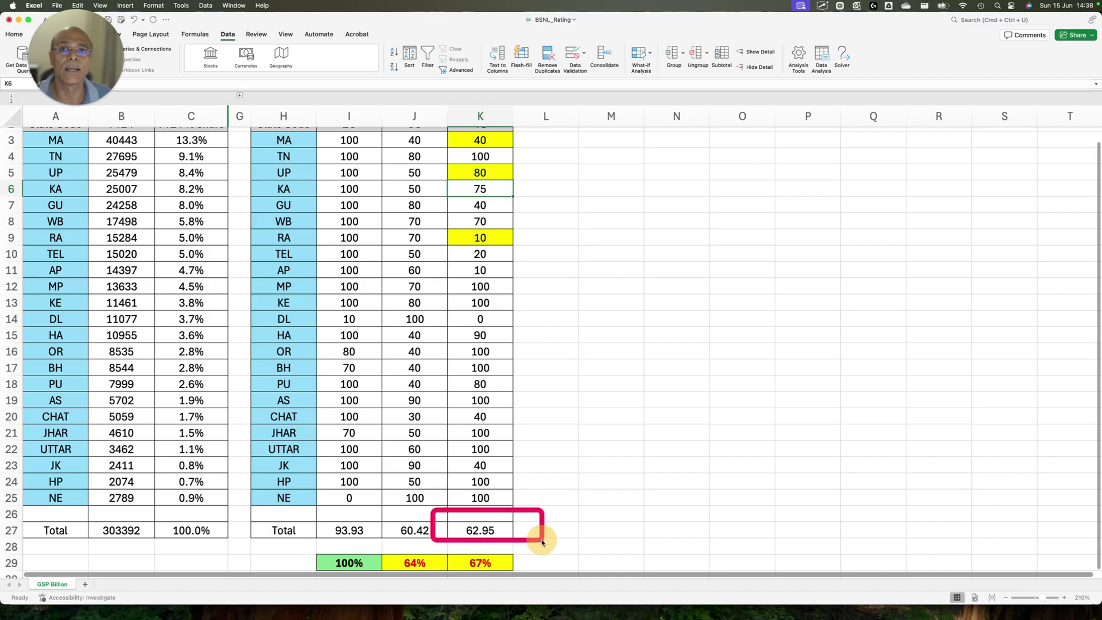
# Set the 4G rating for RA to 50 and check the weighted 4G total.
pyautogui.click(485, 239)
pyautogui.write('50')
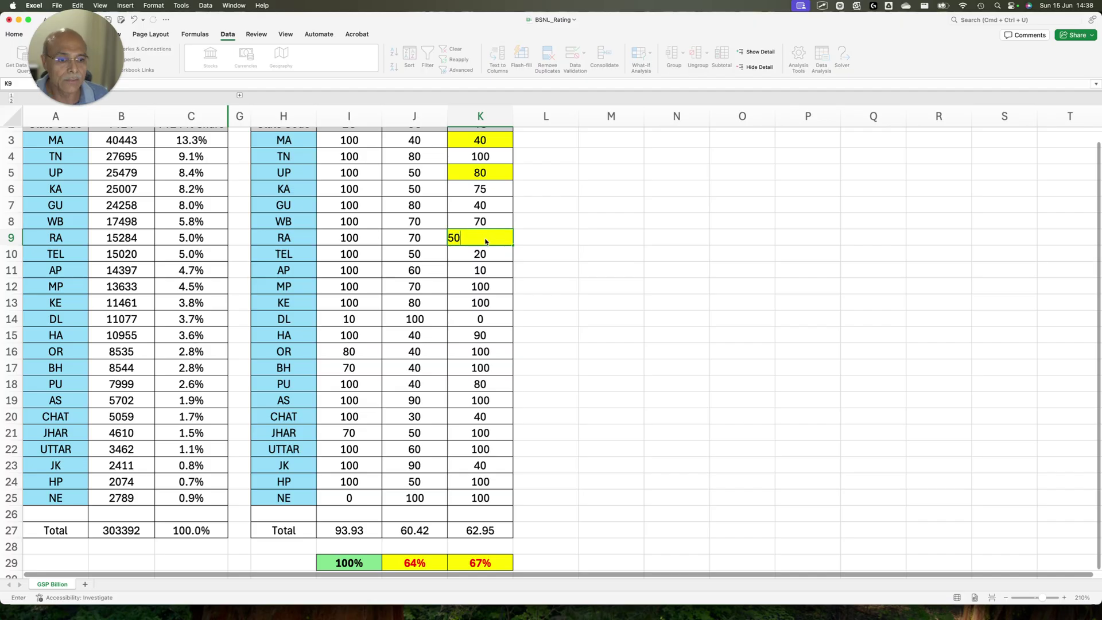
pyautogui.press('Return')
pyautogui.moveTo(447, 518); pyautogui.dragTo(550, 548)
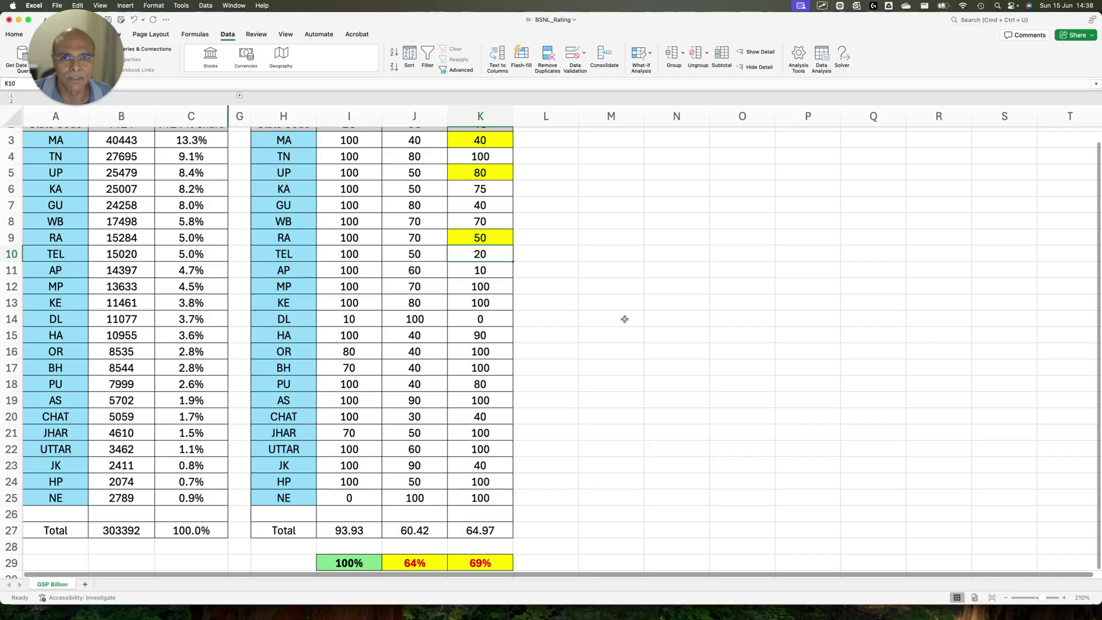
# Compare the weighted 2G total in row 27 with the relative 4G percentage in row 29.
pyautogui.scroll(-2, 620, 387)
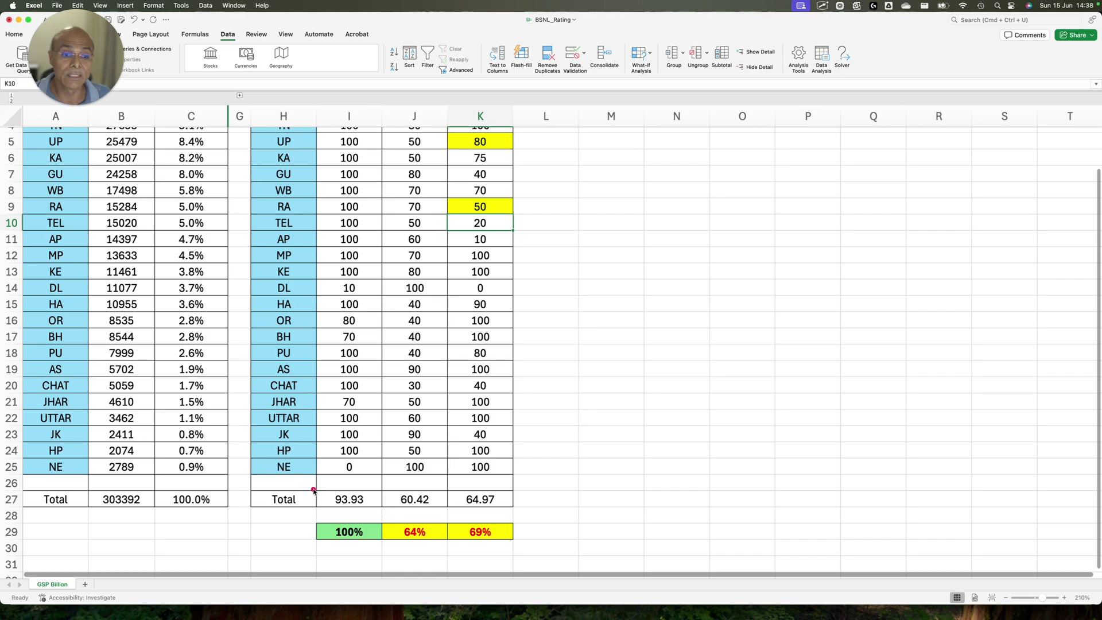
pyautogui.moveTo(314, 490); pyautogui.dragTo(386, 522)
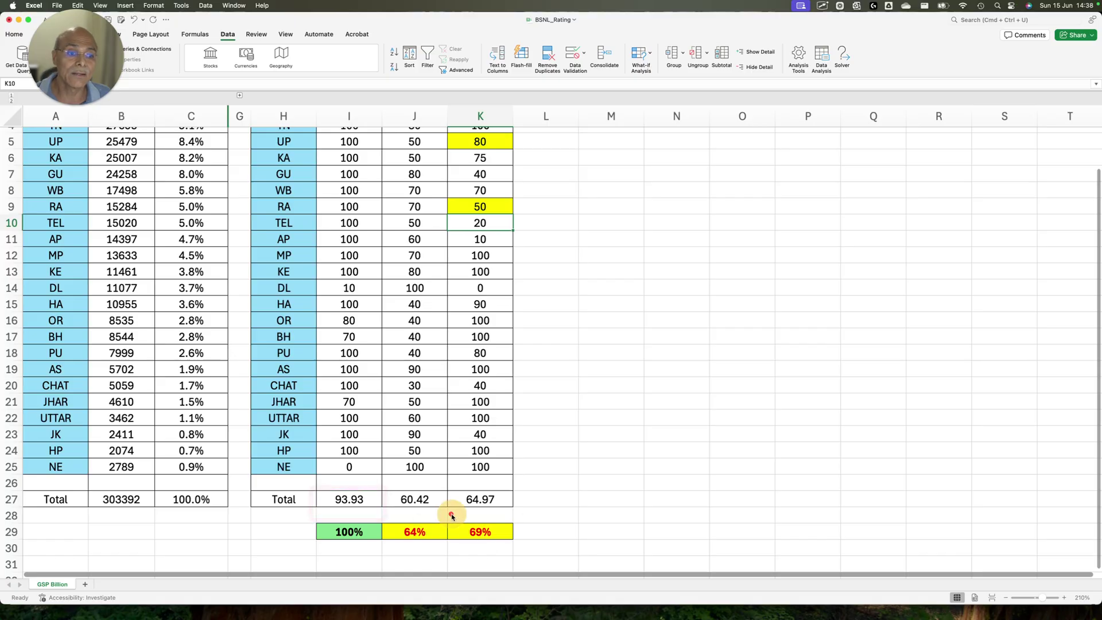
pyautogui.moveTo(452, 513); pyautogui.dragTo(535, 549)
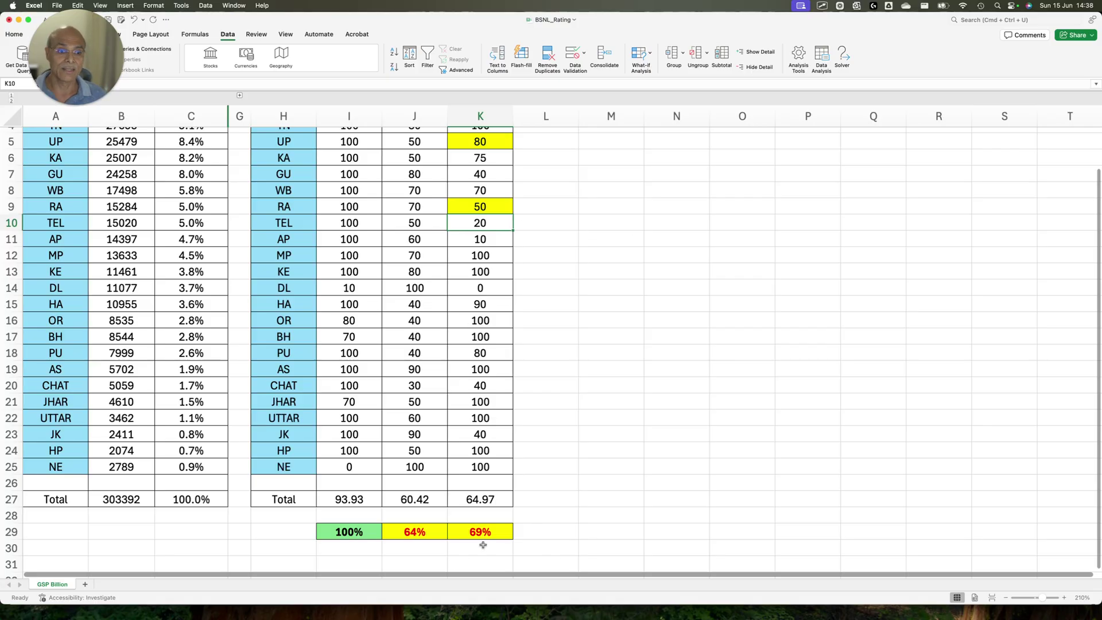
pyautogui.moveTo(461, 520); pyautogui.dragTo(531, 548)
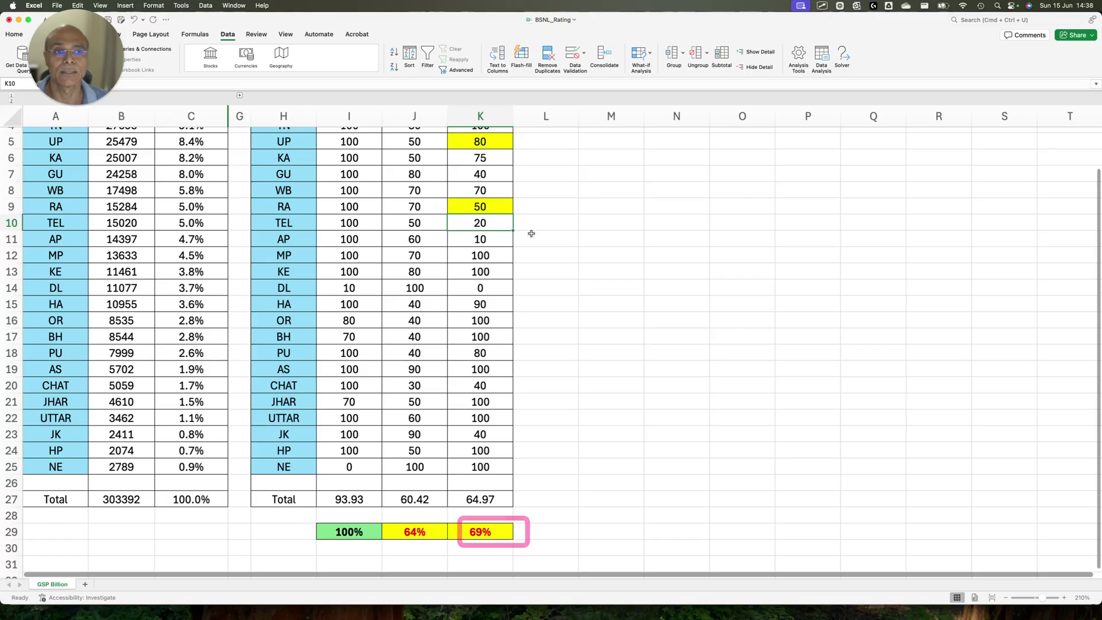
# Set the 4G rating for RA to 20 and check the relative 4G percentage in row 29.
pyautogui.click(479, 208)
pyautogui.write('20')
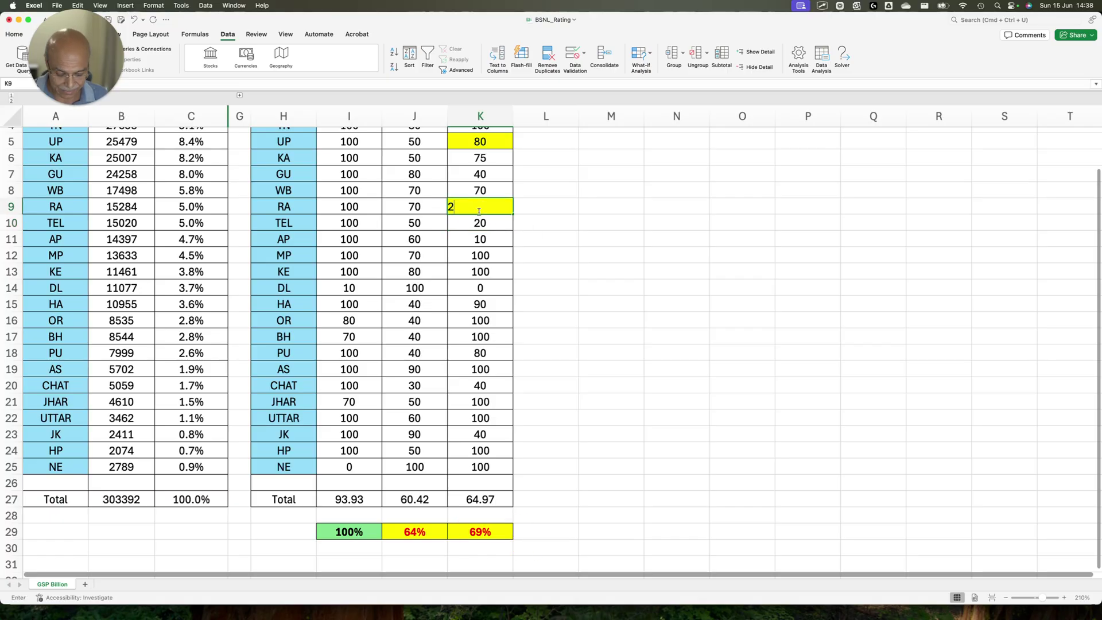
pyautogui.press('Return')
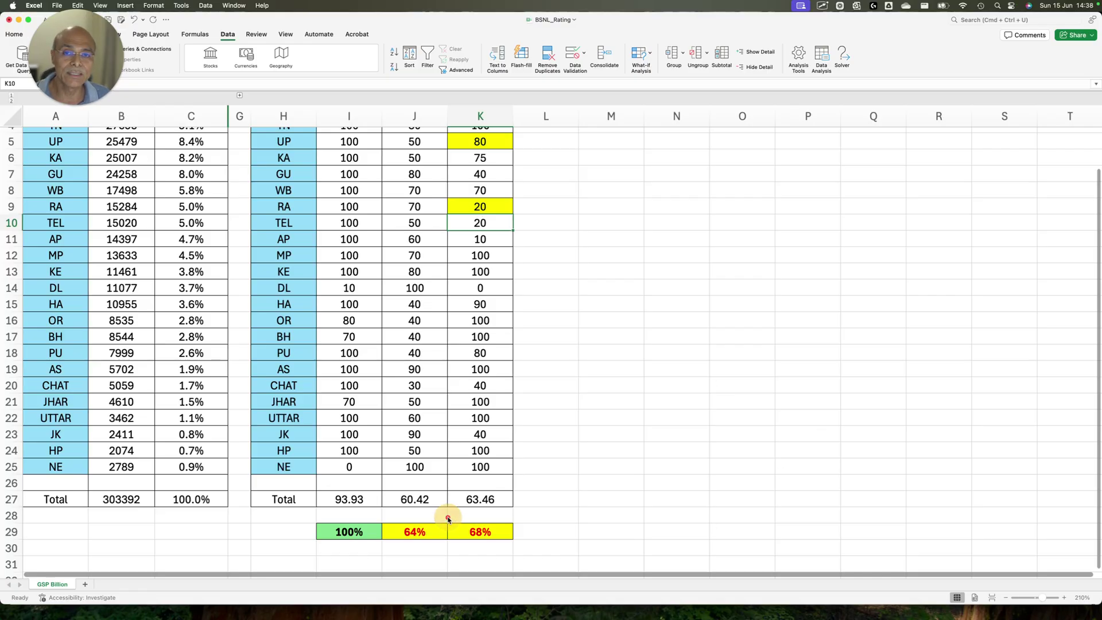
pyautogui.moveTo(447, 516); pyautogui.dragTo(559, 550)
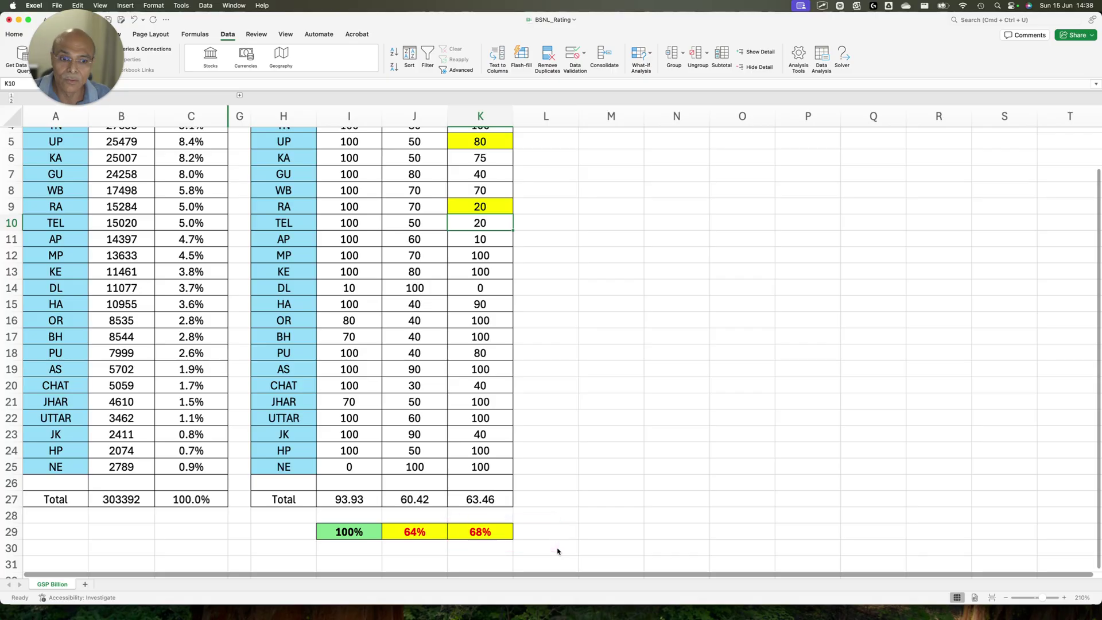
# Review the FY24 state values, the weighted totals in row 27 and the relative 2G, 3G and 4G percentages in row 29.
pyautogui.moveTo(276, 509); pyautogui.dragTo(378, 561)
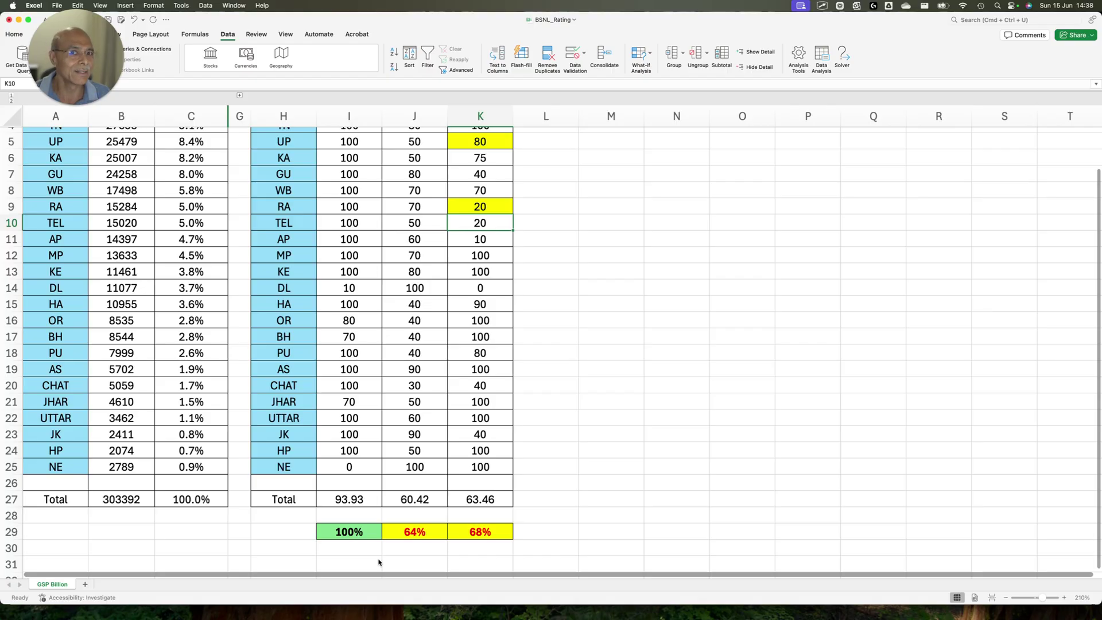
pyautogui.scroll(3, 217, 236)
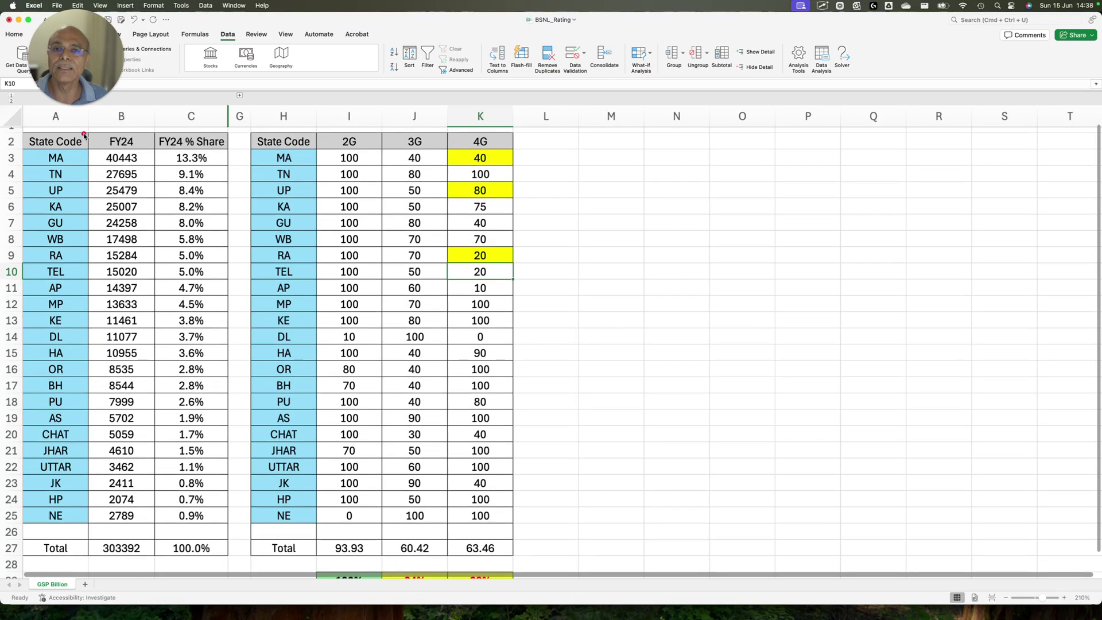
pyautogui.moveTo(84, 134)
pyautogui.mouseDown()
pyautogui.moveTo(131, 357)
pyautogui.moveTo(140, 489)
pyautogui.mouseUp()
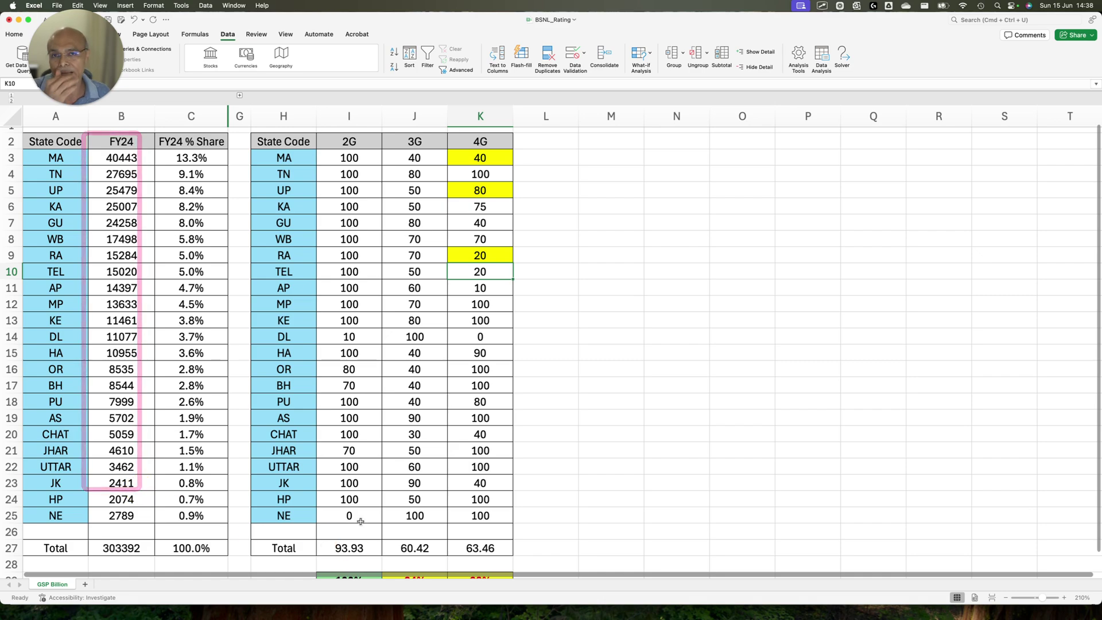
pyautogui.scroll(-2, 475, 469)
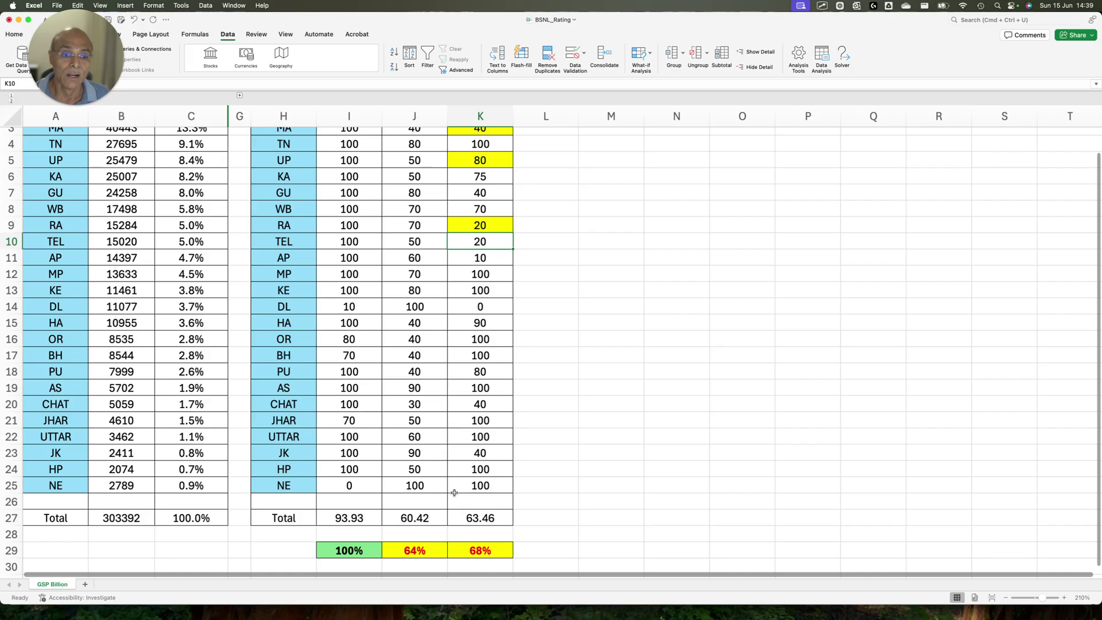
pyautogui.moveTo(312, 501); pyautogui.dragTo(377, 526)
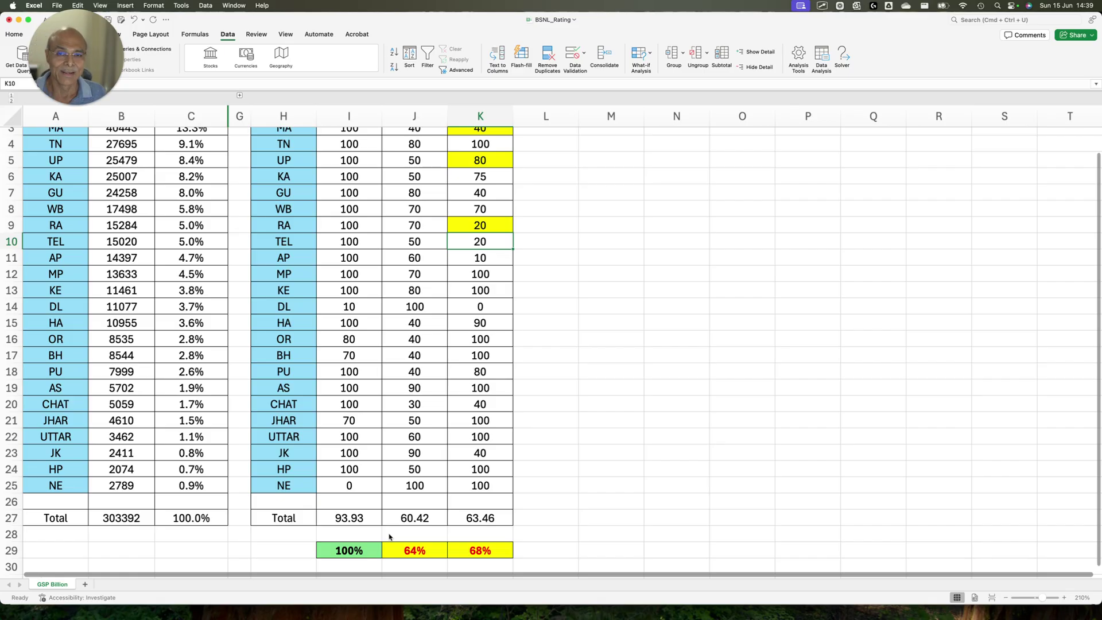
pyautogui.moveTo(394, 529); pyautogui.dragTo(466, 578)
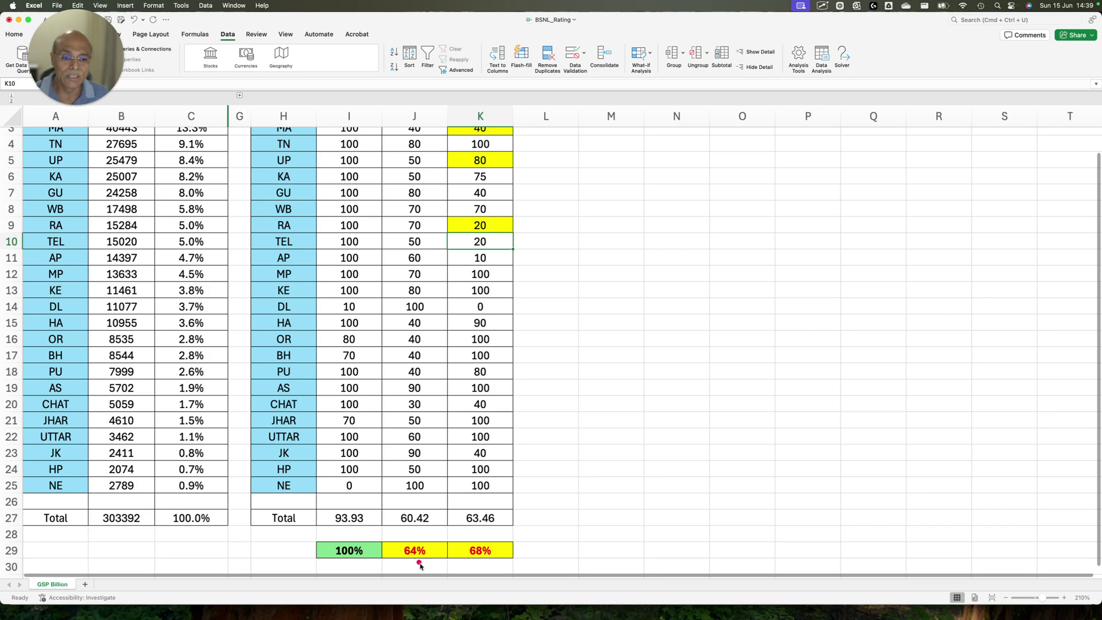
pyautogui.moveTo(305, 503); pyautogui.dragTo(433, 554)
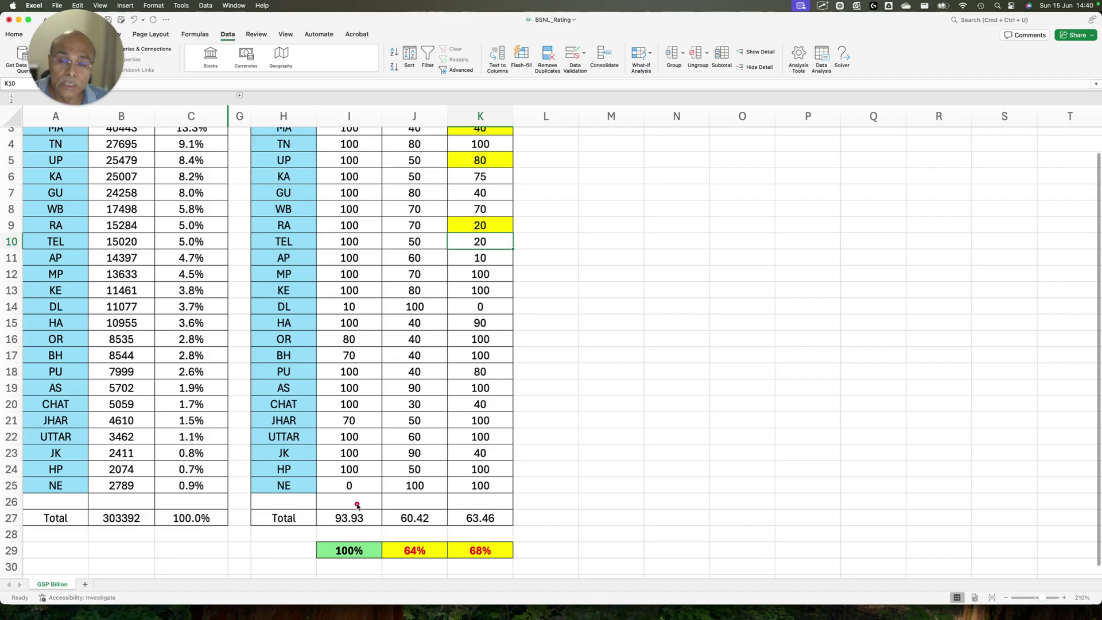
pyautogui.moveTo(317, 498); pyautogui.dragTo(416, 537)
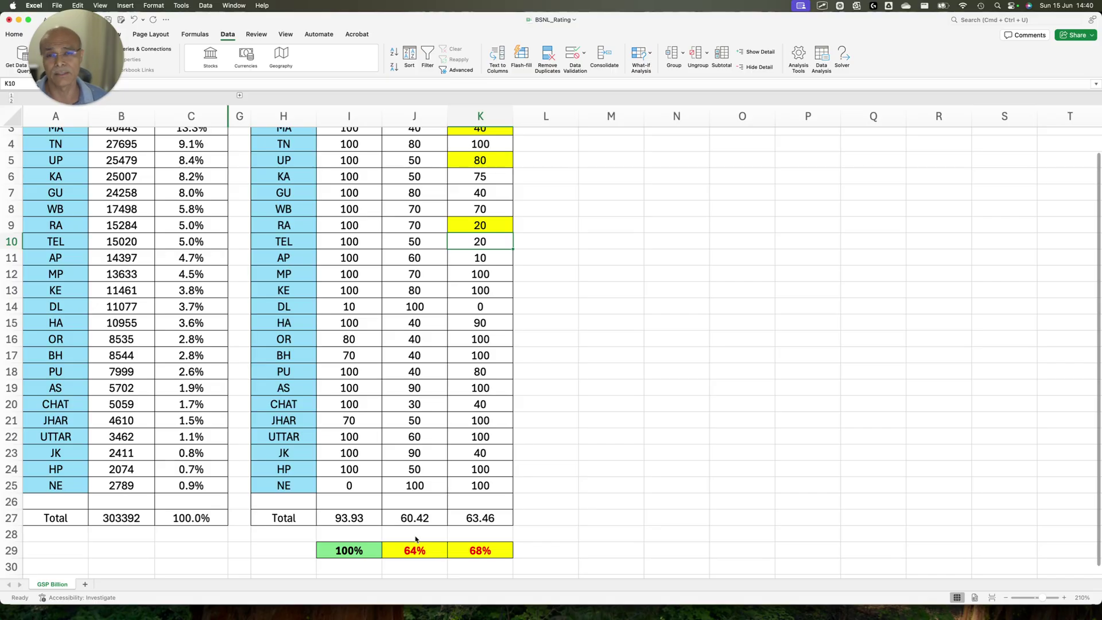
pyautogui.moveTo(442, 528); pyautogui.dragTo(583, 563)
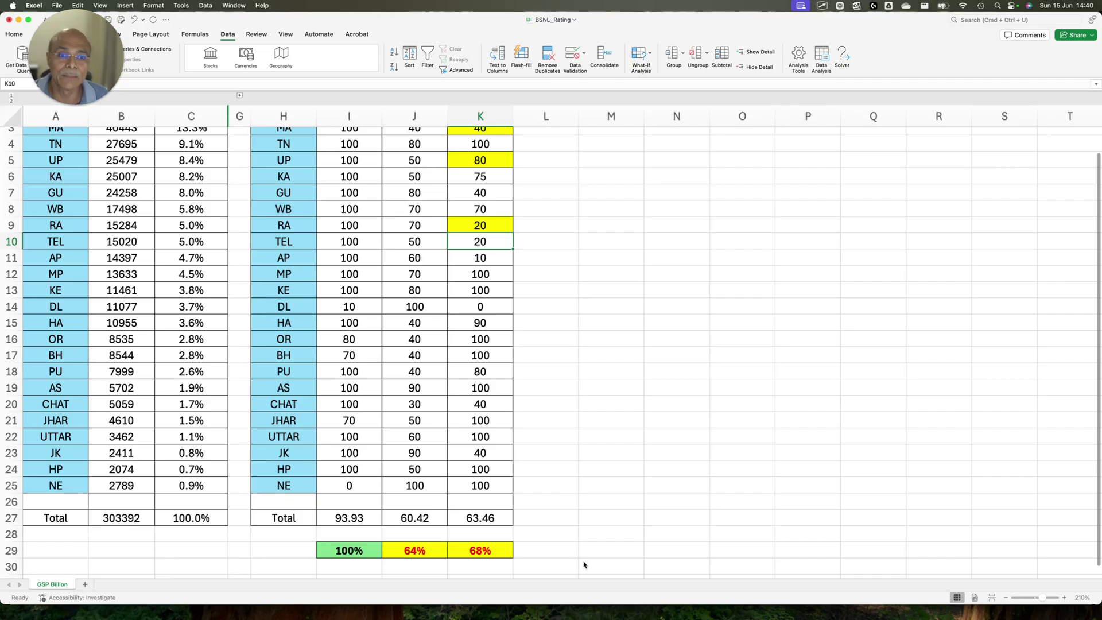
# Switch to Chrome and view the ETTelecom article on BSNL deploying an additional 1 lakh towers for its 4G network.
pyautogui.hotkey('ctrl', 'Up')
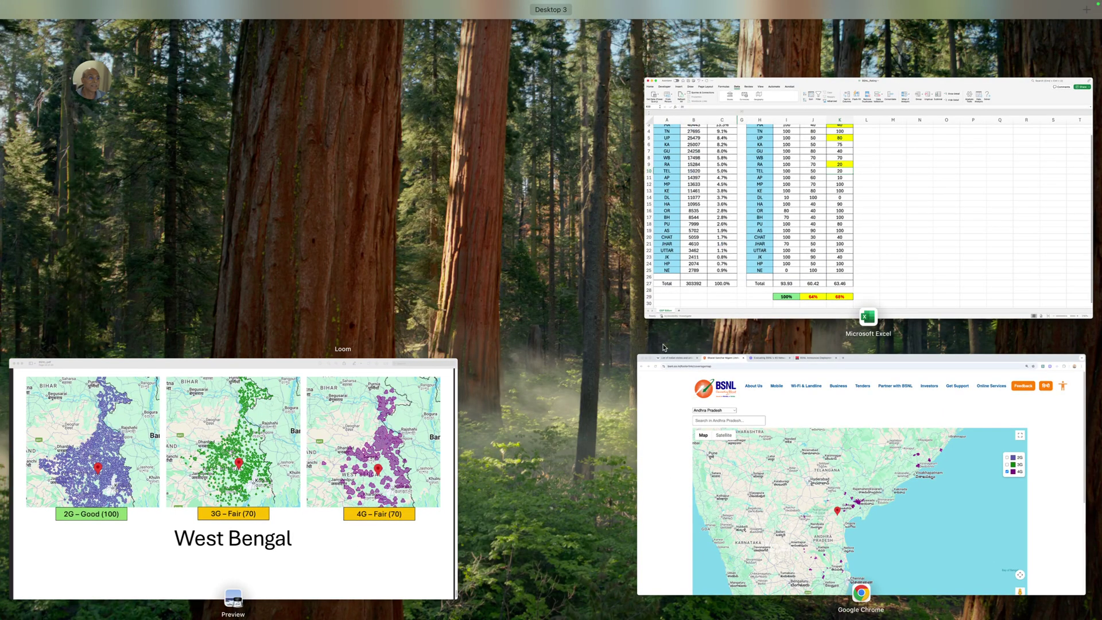
pyautogui.click(674, 371)
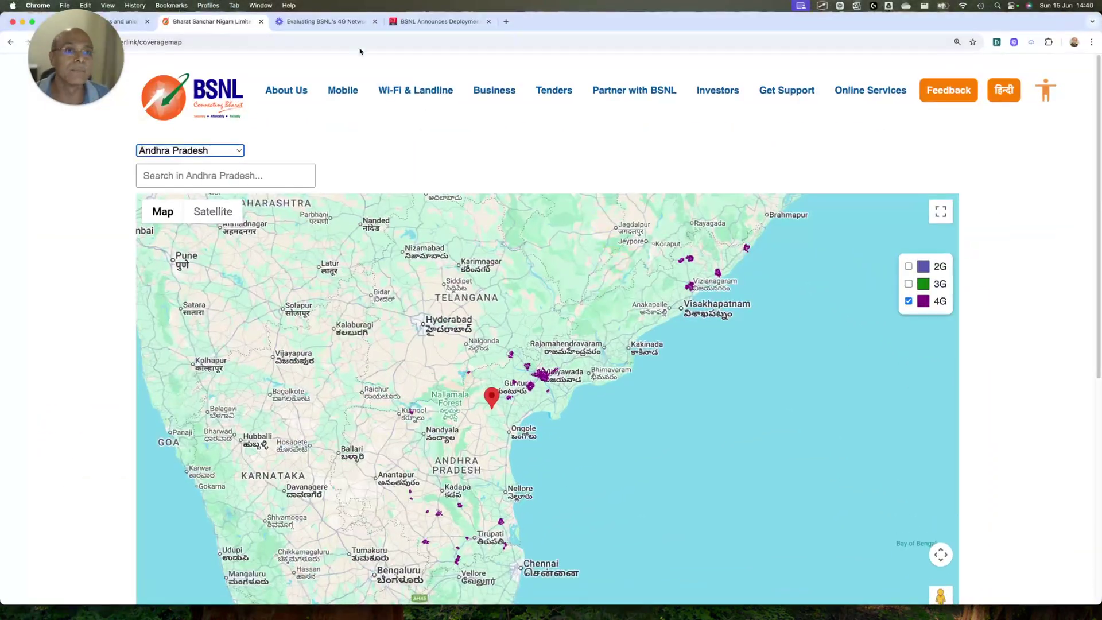
pyautogui.click(425, 22)
pyautogui.moveTo(148, 199)
pyautogui.mouseDown()
pyautogui.moveTo(265, 244)
pyautogui.moveTo(873, 376)
pyautogui.moveTo(929, 373)
pyautogui.mouseUp()
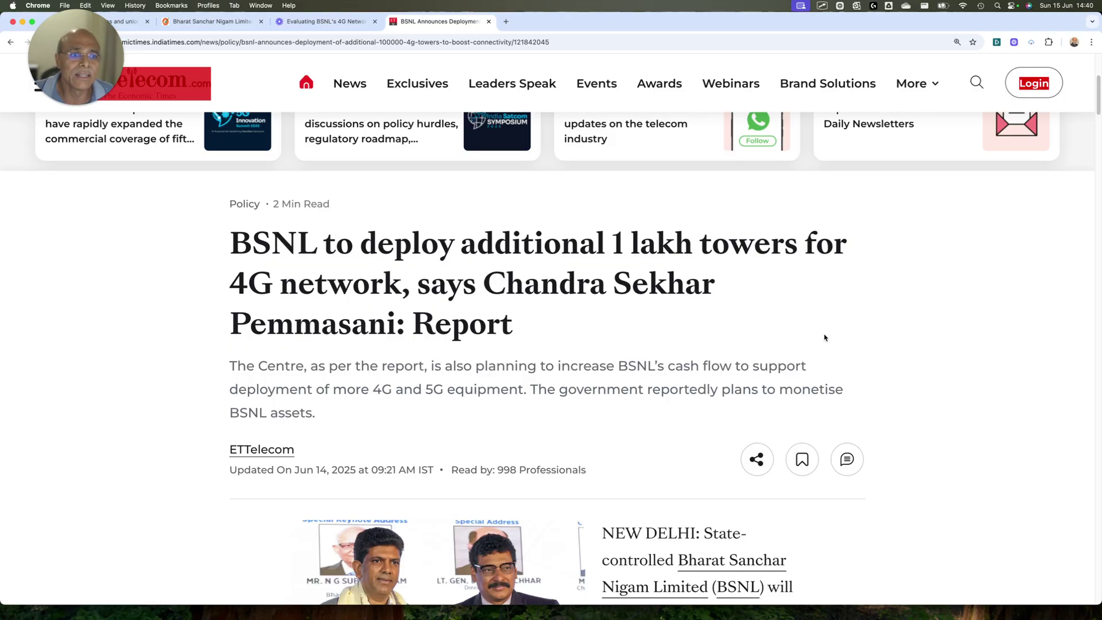
# Return to the BSNL_Rating workbook in Excel and review the relative 2G and 4G percentages in row 29.
pyautogui.hotkey('ctrl', 'Up')
pyautogui.click(466, 425)
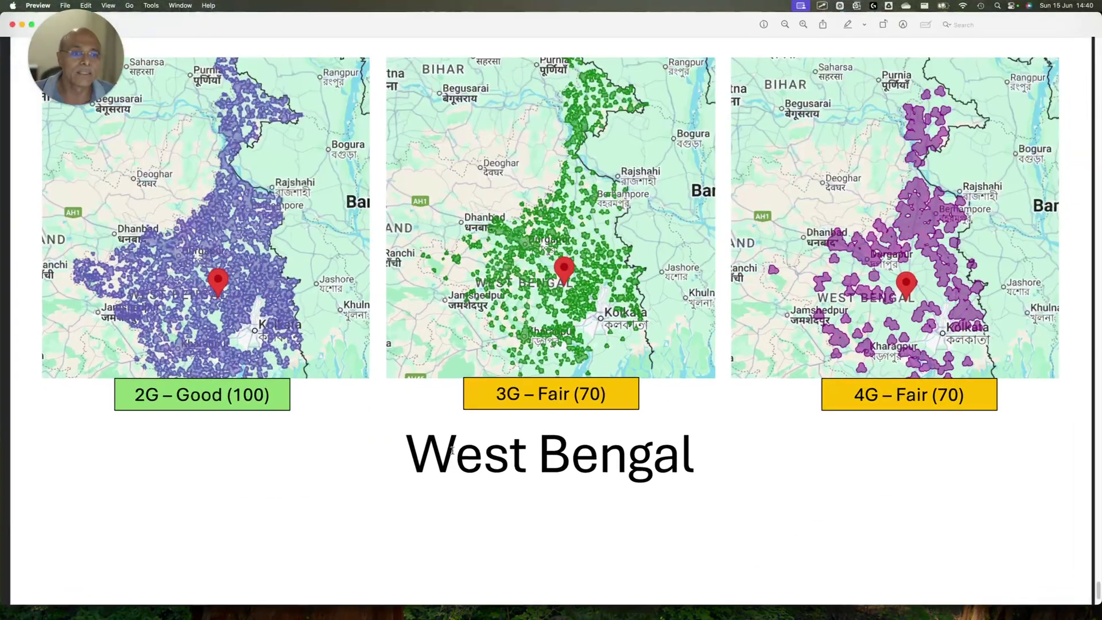
pyautogui.hotkey('ctrl', 'Up')
pyautogui.click(698, 281)
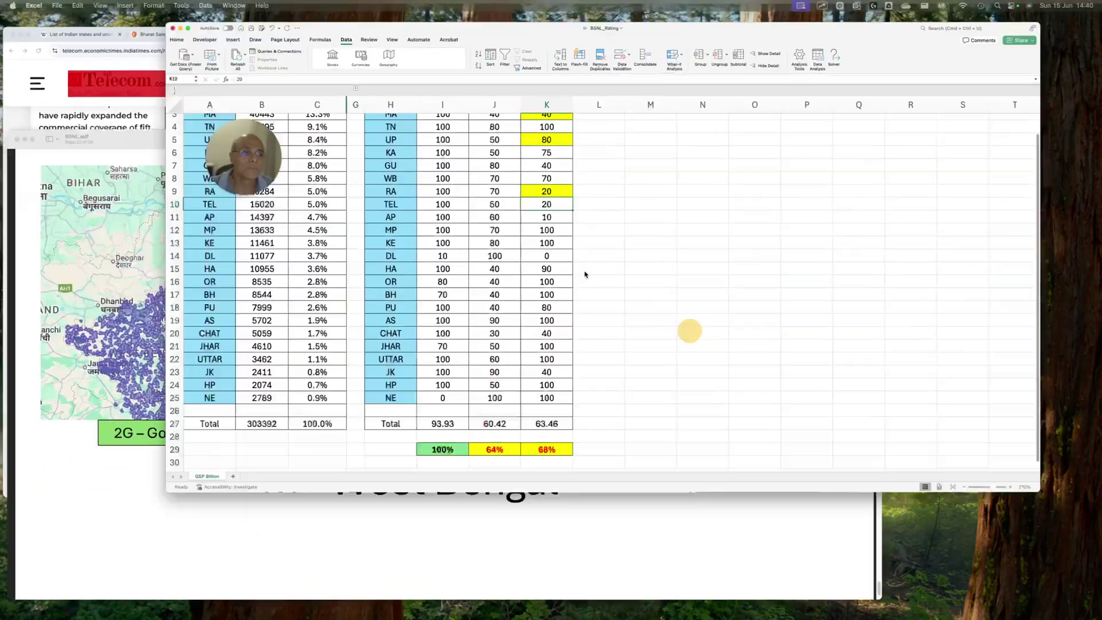
pyautogui.moveTo(290, 540); pyautogui.dragTo(386, 560)
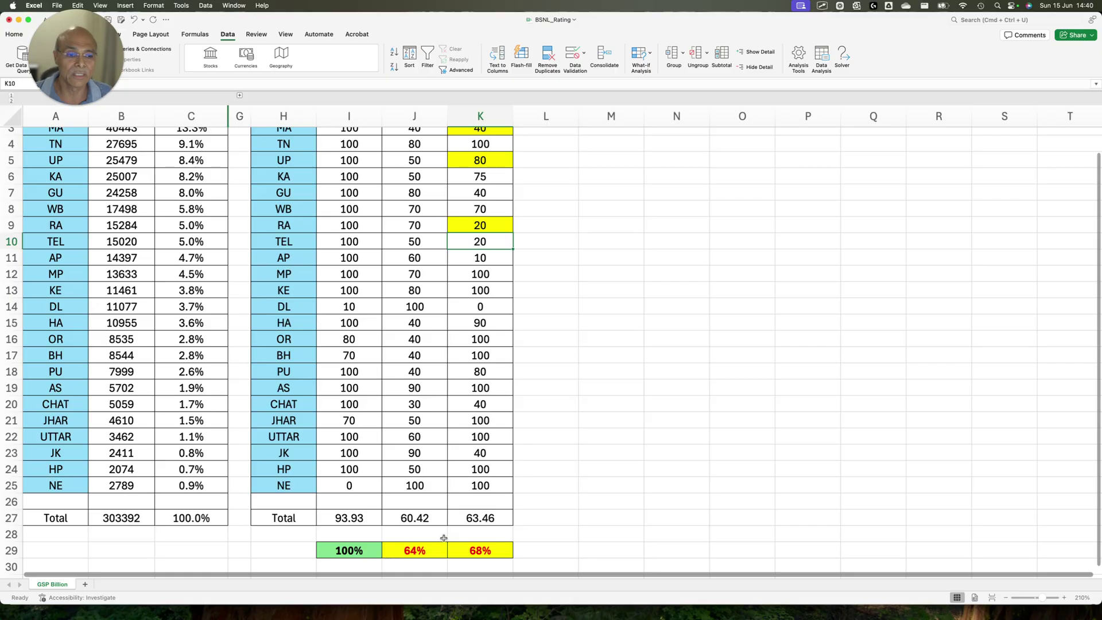
pyautogui.moveTo(432, 532); pyautogui.dragTo(563, 568)
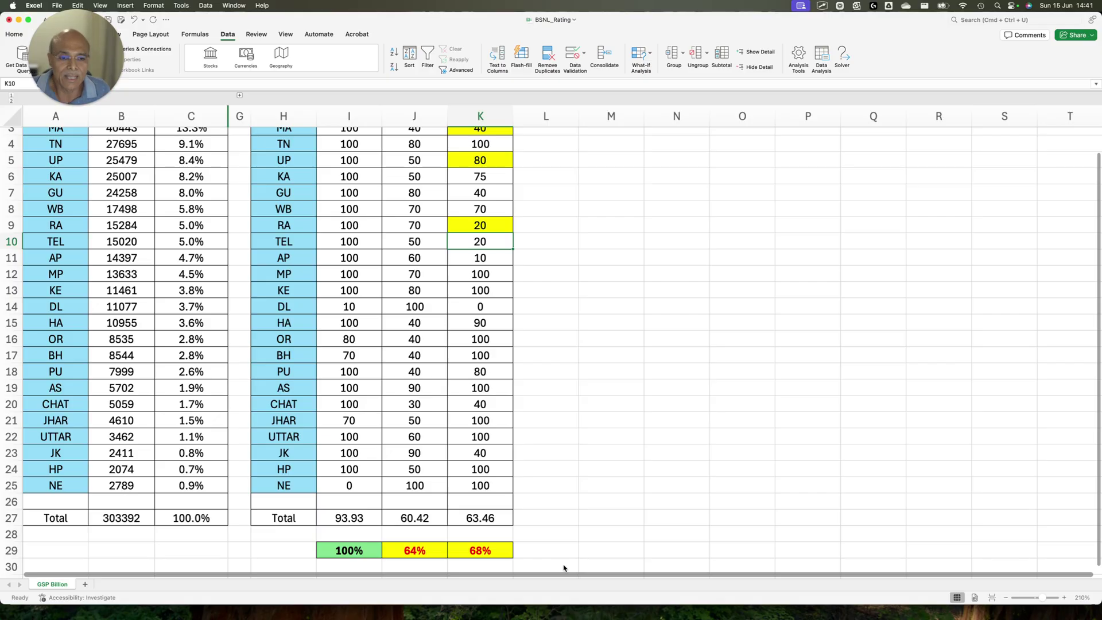
# Review the complete table of 2G, 3G and 4G ratings by state, including the totals in row 27.
pyautogui.scroll(2, 476, 344)
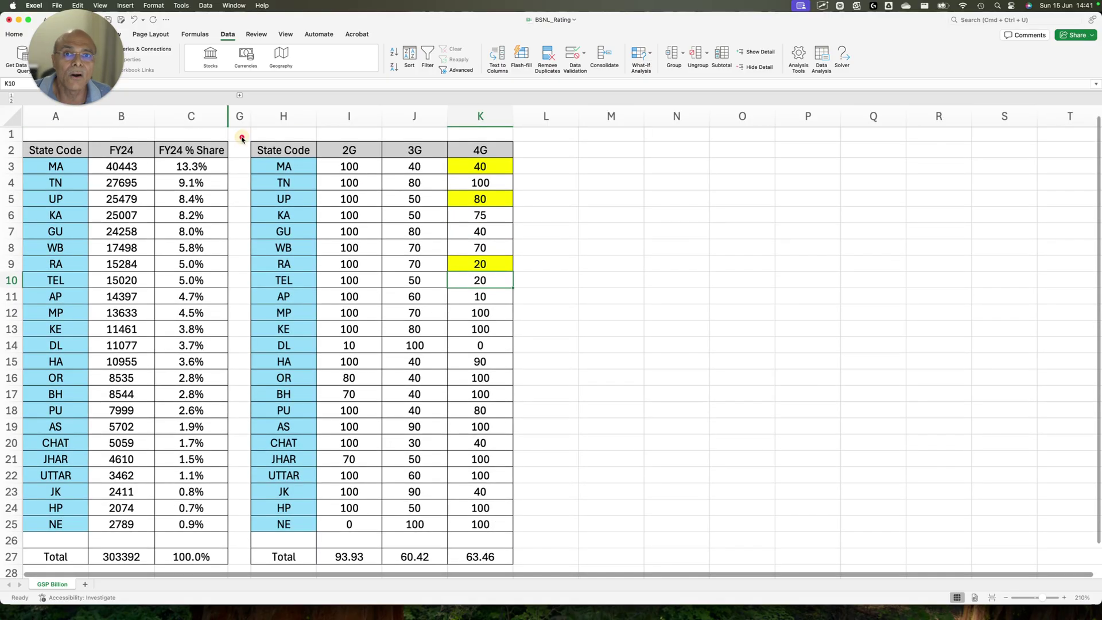
pyautogui.moveTo(241, 138)
pyautogui.mouseDown()
pyautogui.moveTo(508, 463)
pyautogui.moveTo(544, 559)
pyautogui.mouseUp()
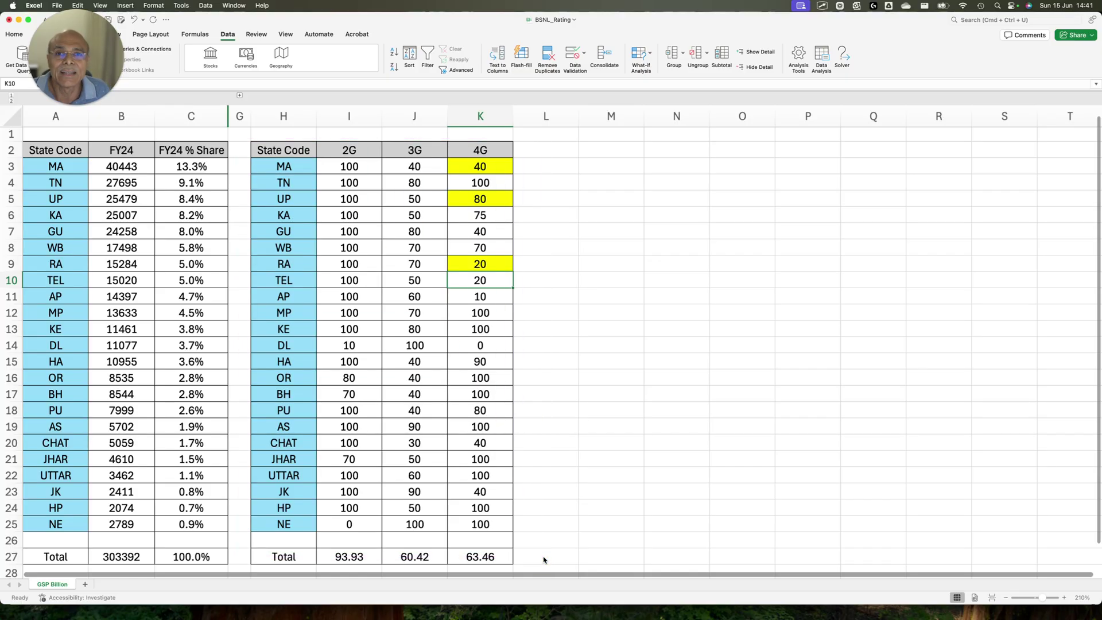
# Switch to Preview and browse the state-wise 2G, 3G and 4G coverage map slides, from Andhra Pradesh through Gujarat to Jharkhand.
pyautogui.hotkey('ctrl', 'Up')
pyautogui.click(505, 430)
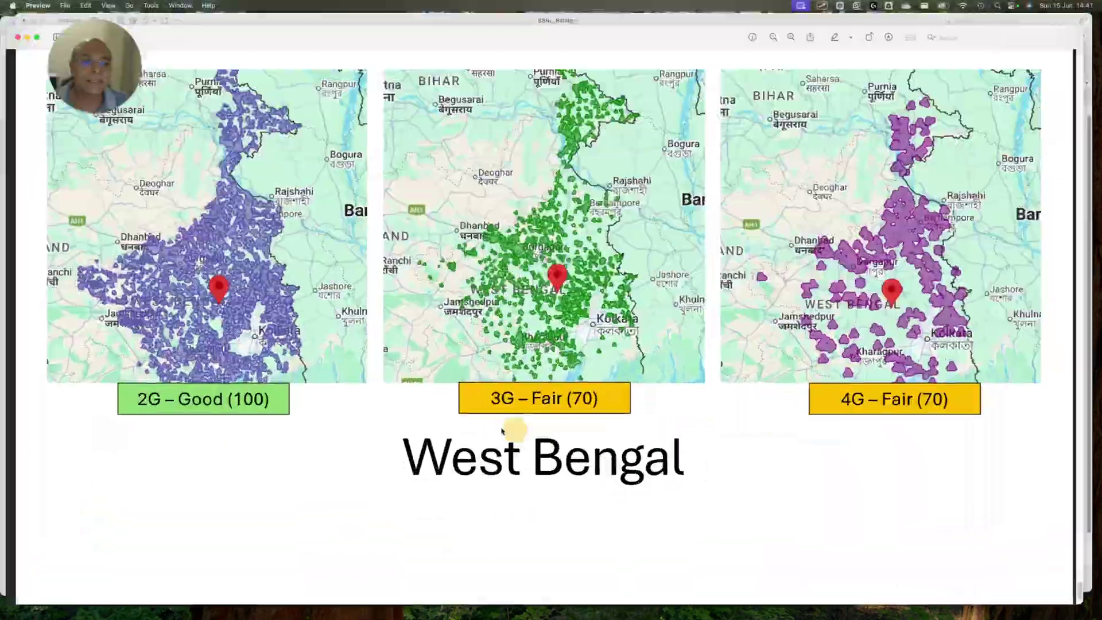
pyautogui.scroll(-20, 650, 257)
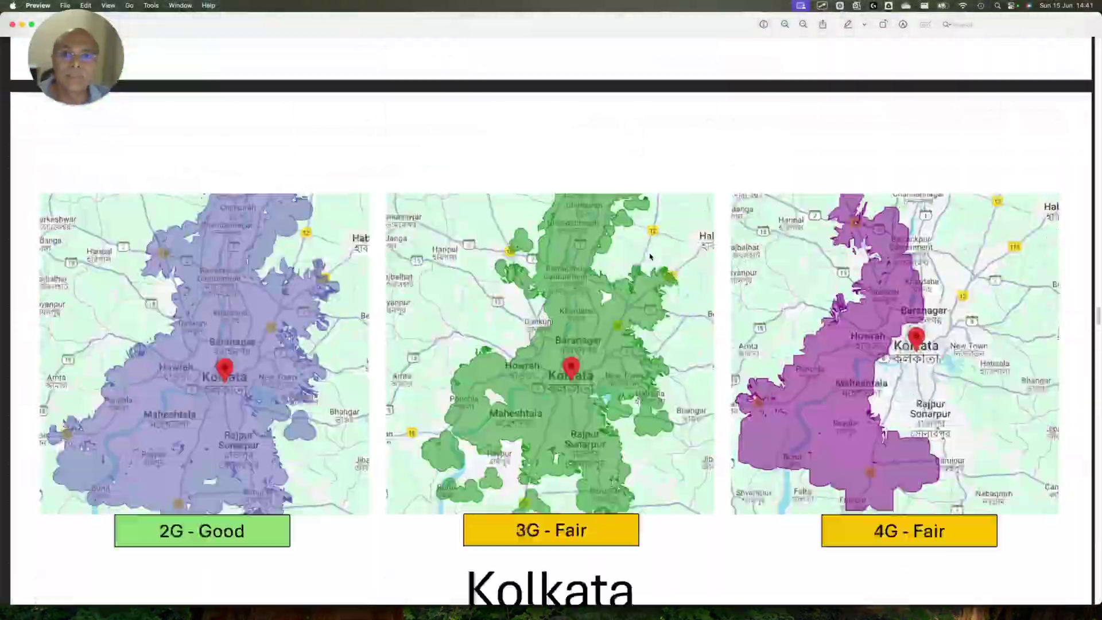
pyautogui.scroll(-20, 650, 256)
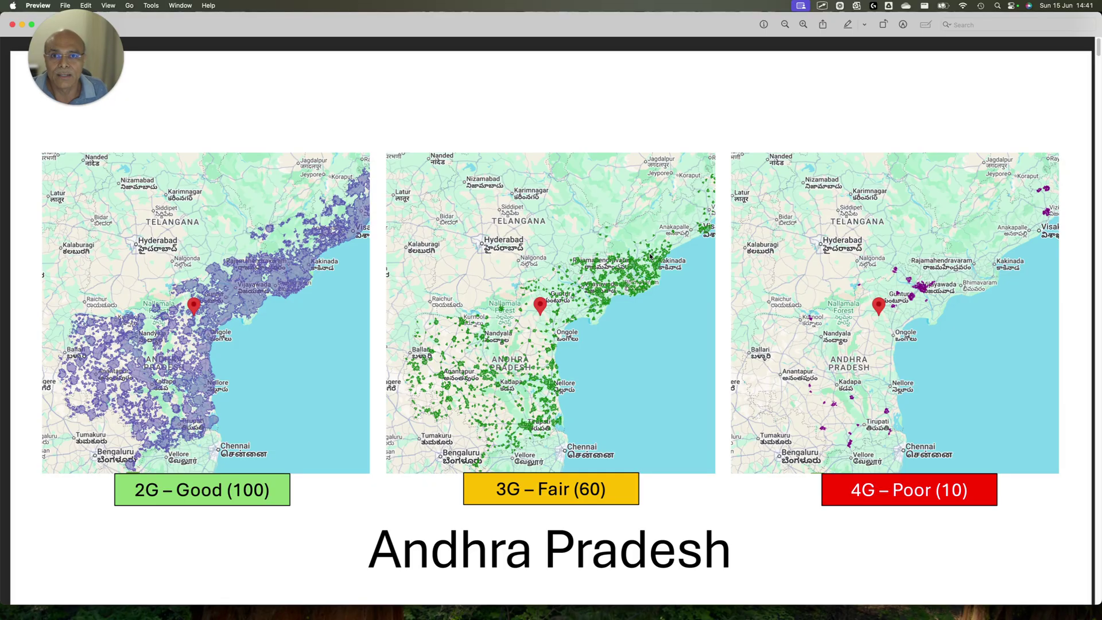
pyautogui.scroll(-10, 621, 139)
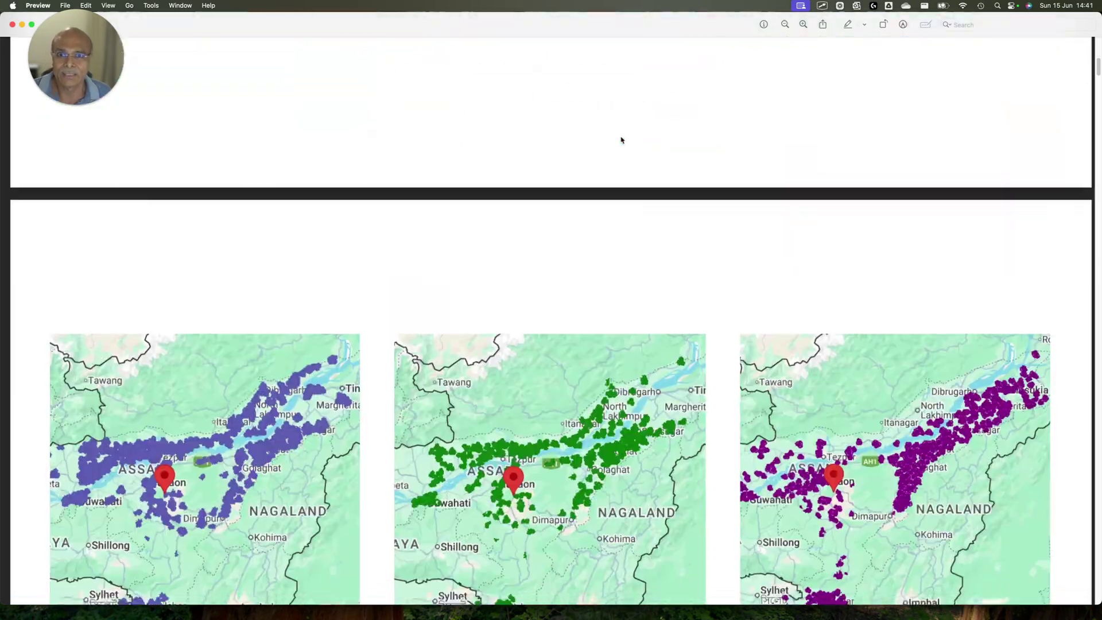
pyautogui.scroll(-20, 621, 139)
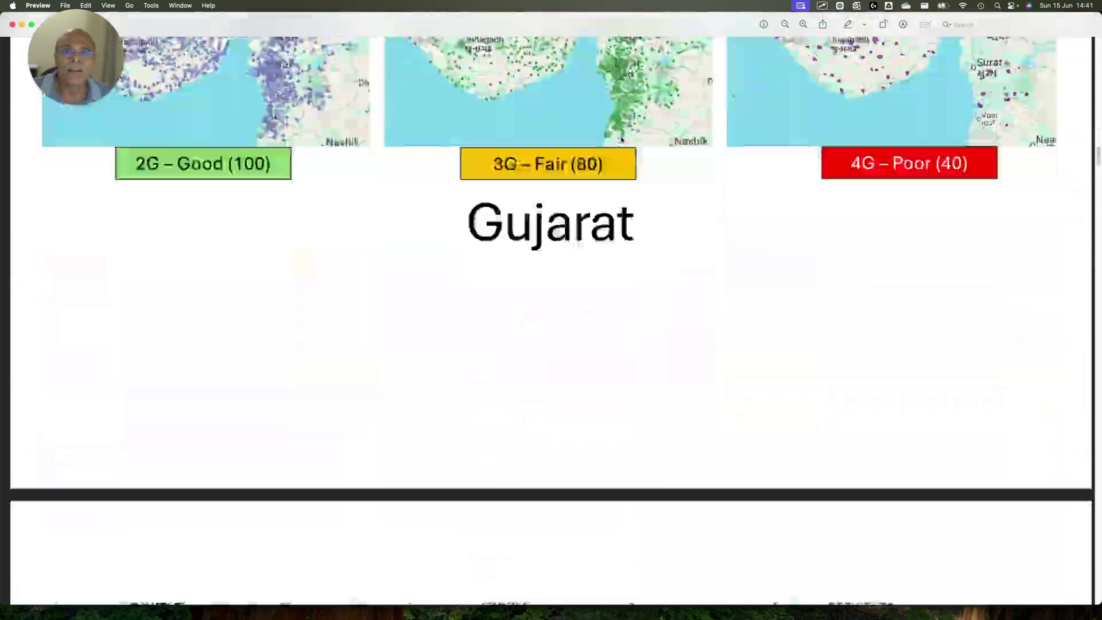
pyautogui.scroll(-20, 621, 140)
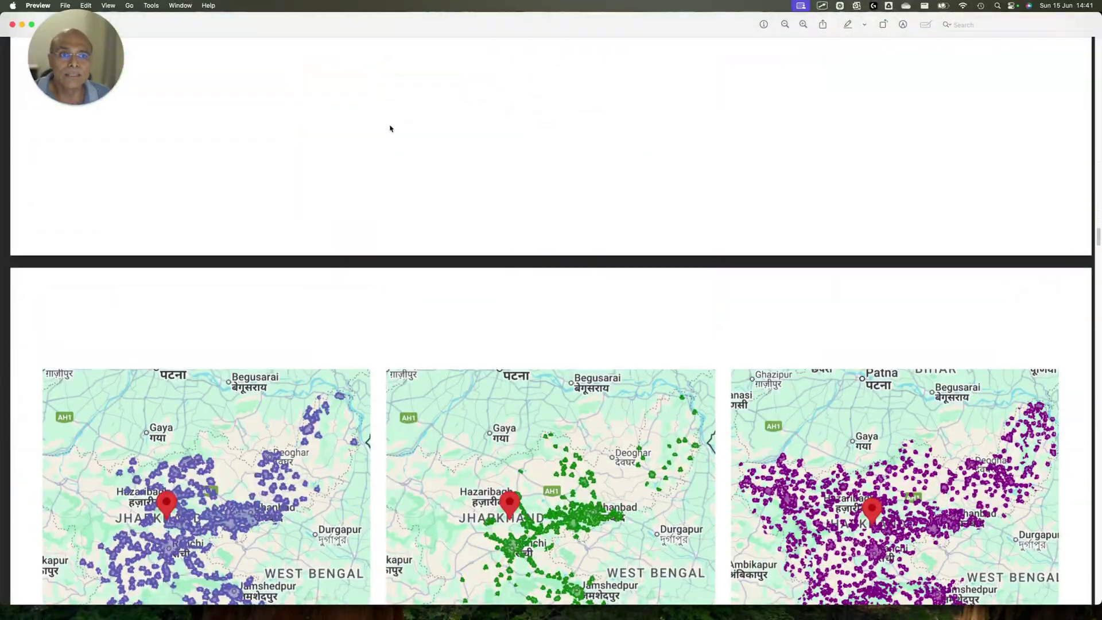
# Return to the BSNL_Rating workbook in Excel and examine the relative 4G percentage in row 29.
pyautogui.hotkey('ctrl', 'Up')
pyautogui.click(849, 173)
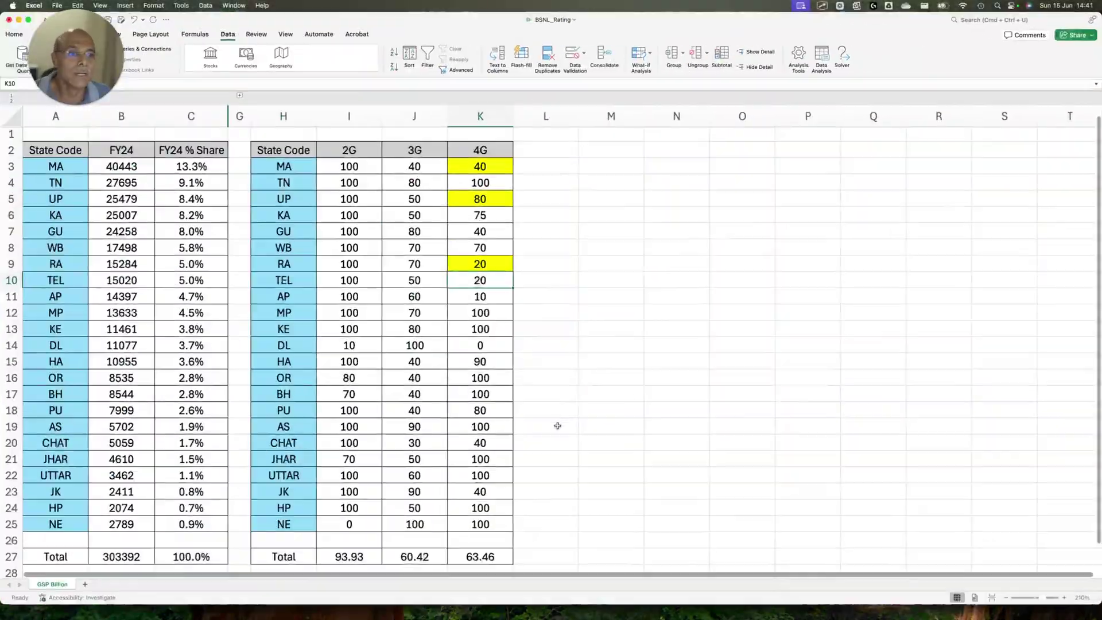
pyautogui.scroll(-5, 558, 426)
pyautogui.moveTo(432, 422); pyautogui.dragTo(532, 456)
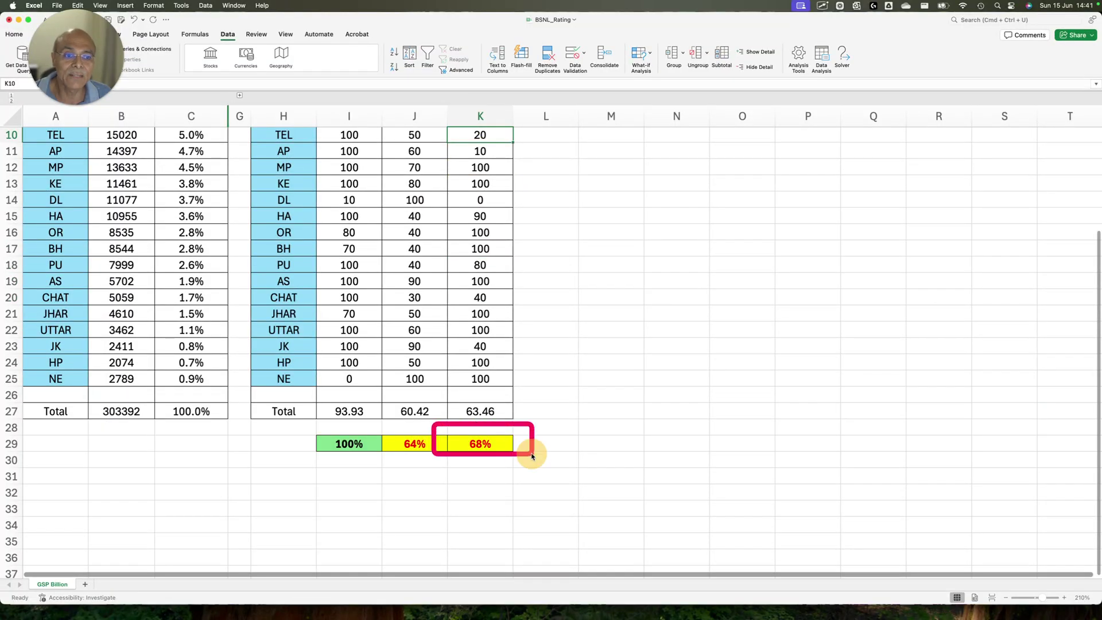
# Review the highlighted 4G ratings for UP and RA, and compare the relative 2G, 3G and 4G percentages in row 29.
pyautogui.scroll(5, 571, 300)
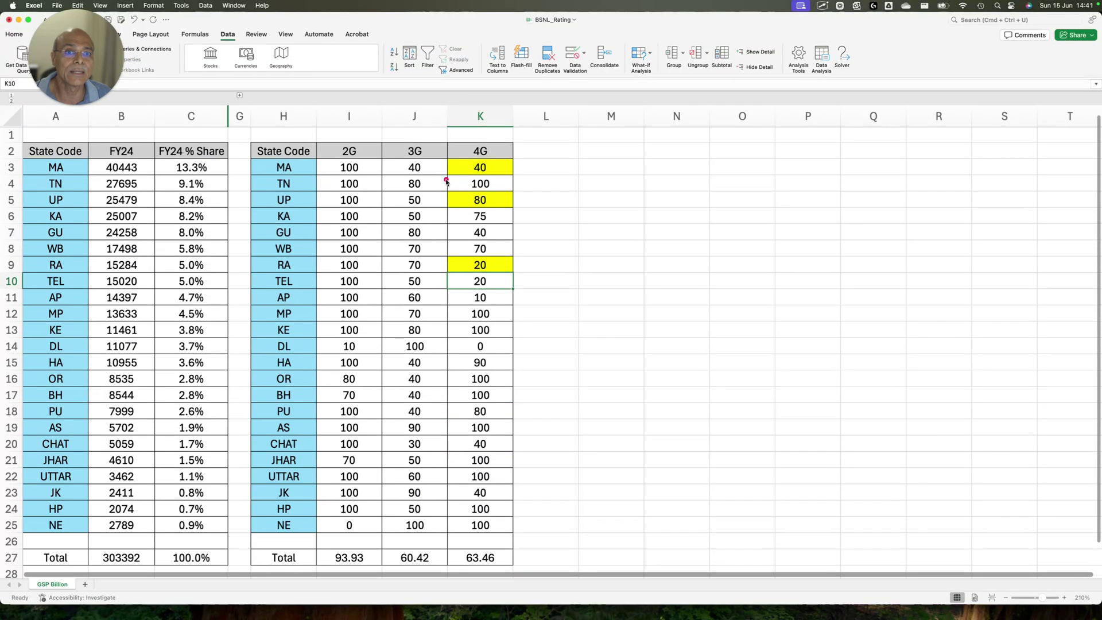
pyautogui.moveTo(446, 181); pyautogui.dragTo(525, 207)
pyautogui.moveTo(431, 250); pyautogui.dragTo(537, 276)
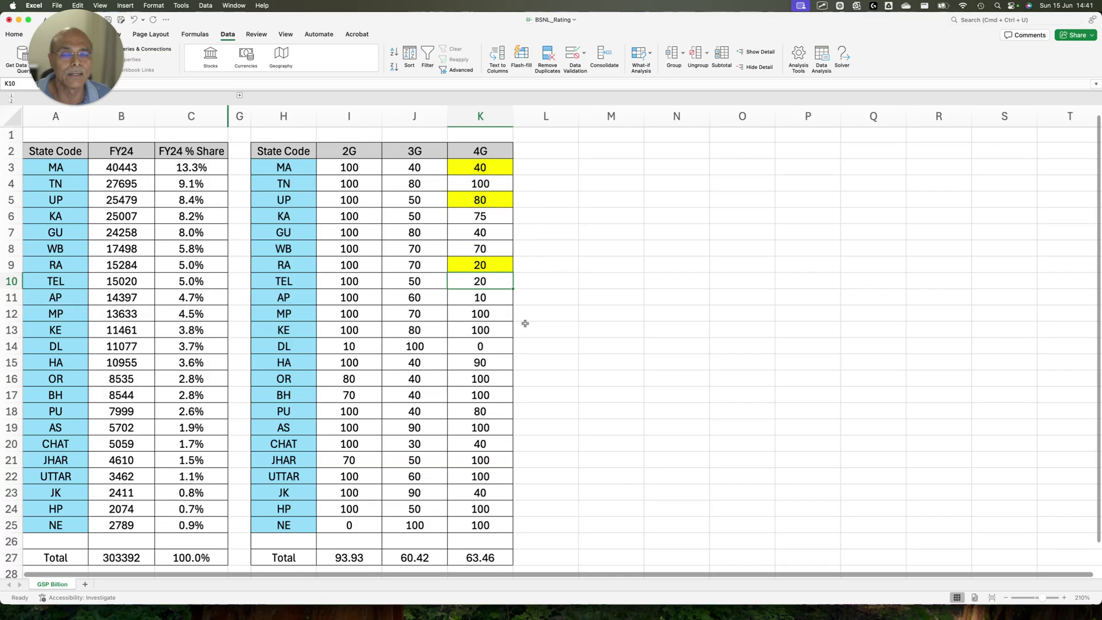
pyautogui.scroll(-6, 526, 323)
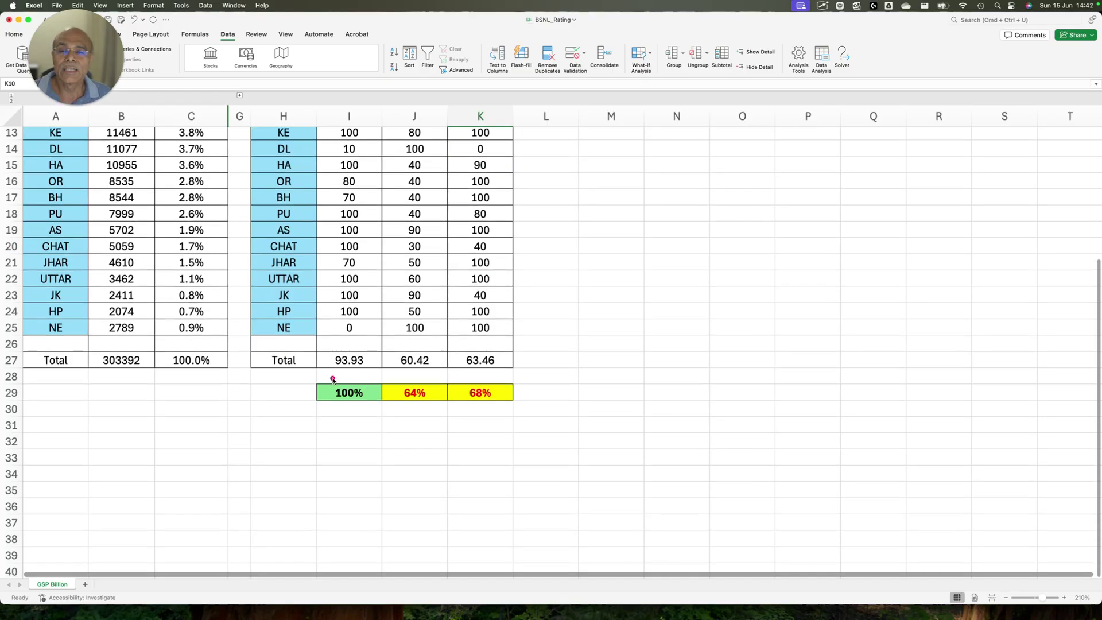
pyautogui.moveTo(298, 361); pyautogui.dragTo(590, 432)
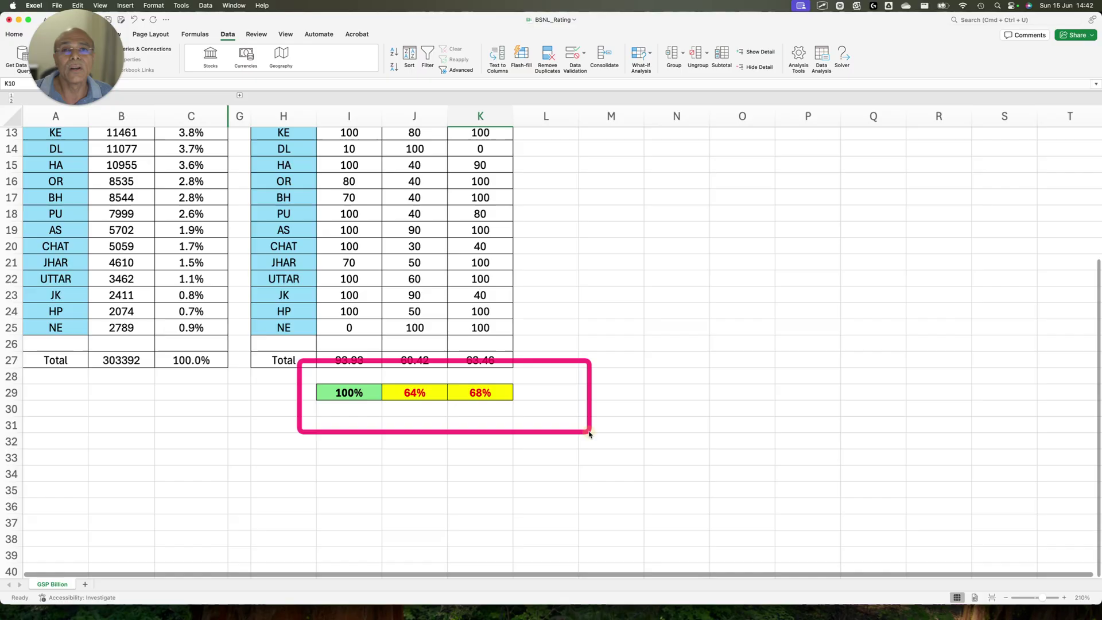